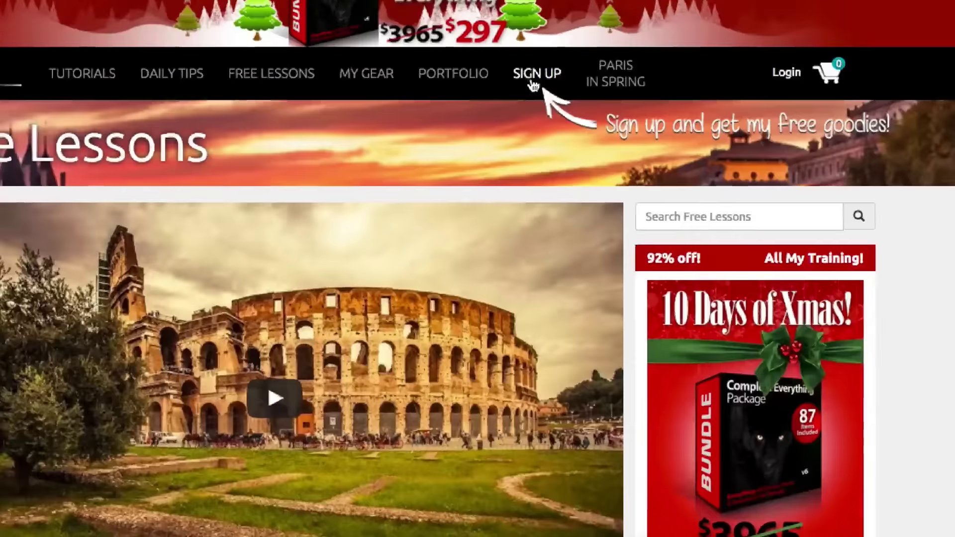
On photoserge.com, open the Create Dramatic Landscapes With Presets free lesson from the sign-up area.
click(532, 87)
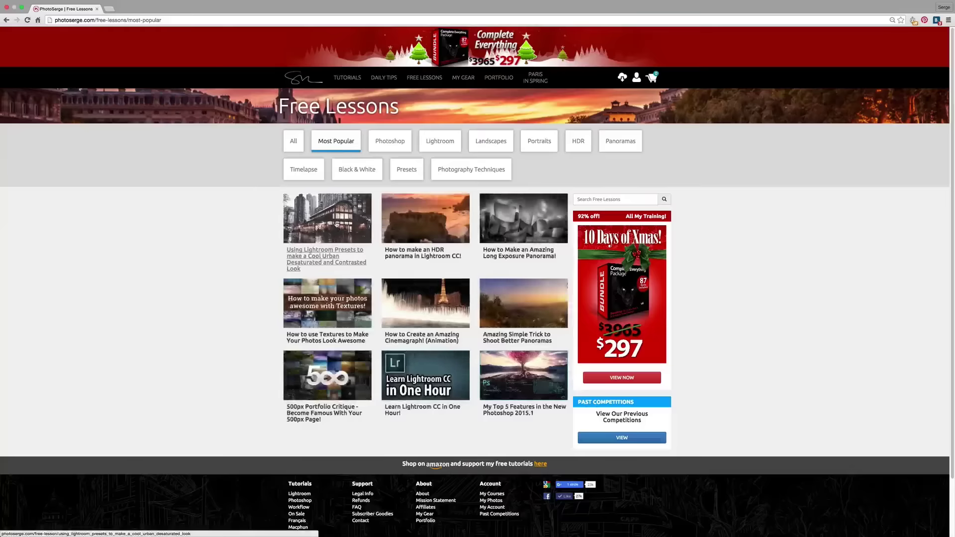
click(325, 256)
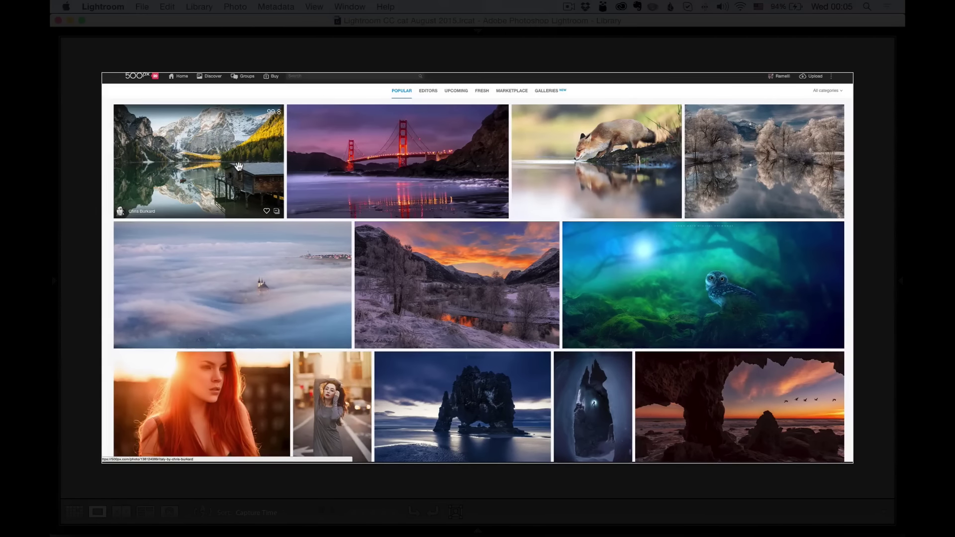
Cycle Lights Out and display San Francisco-1-2.dng from the filmstrip in the main view.
key(l)
key(l)
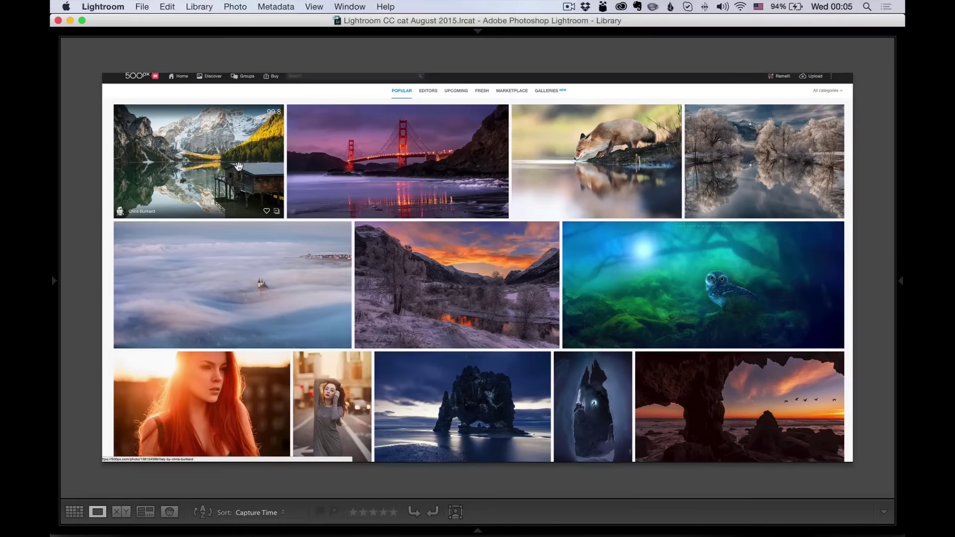
mouse_move(480, 532)
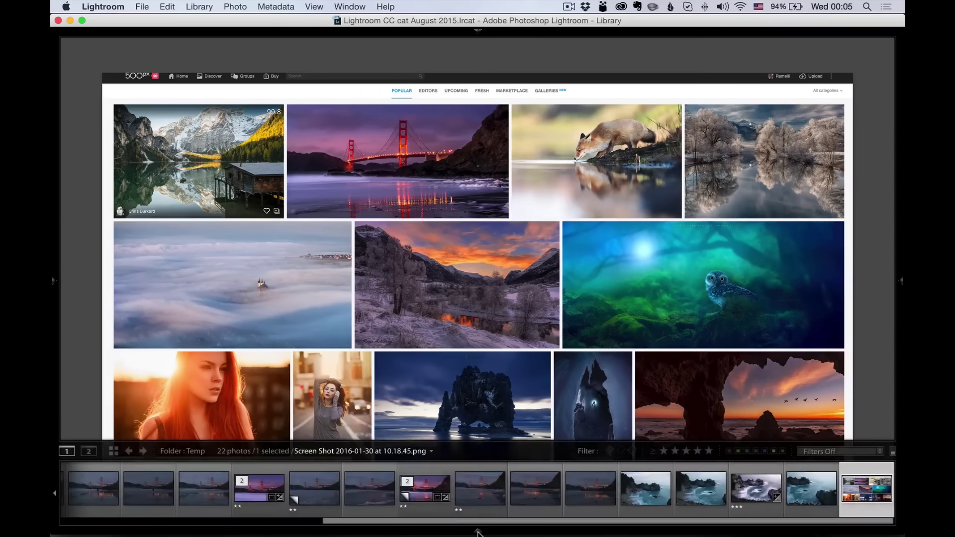
scroll(83, 498, up, 10)
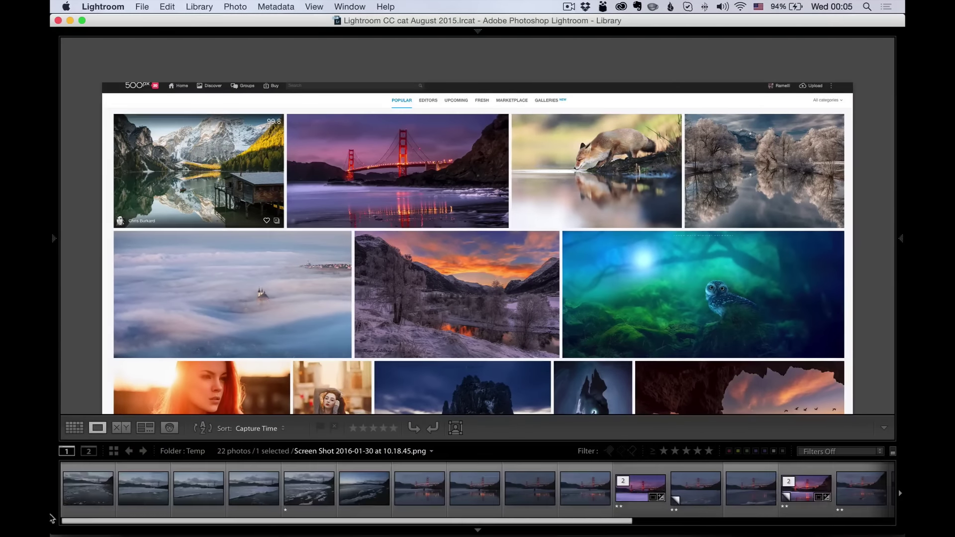
click(83, 497)
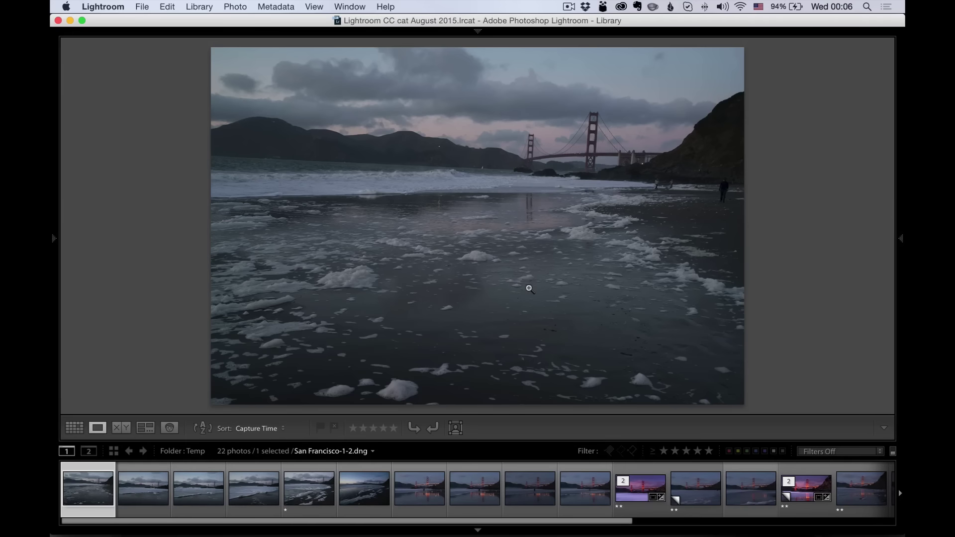
Cycle the Loupe info overlay through file details and exposure info, then hide it.
key(i)
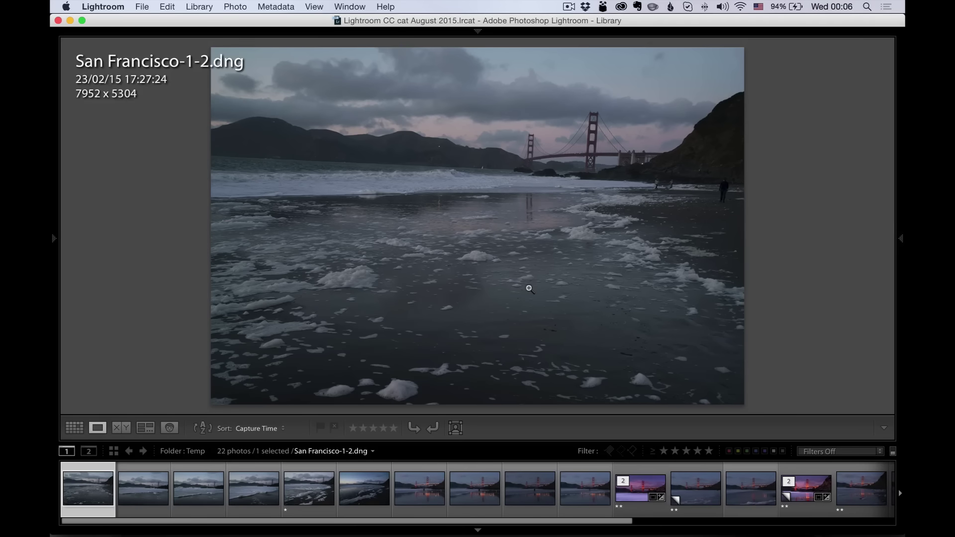
key(i)
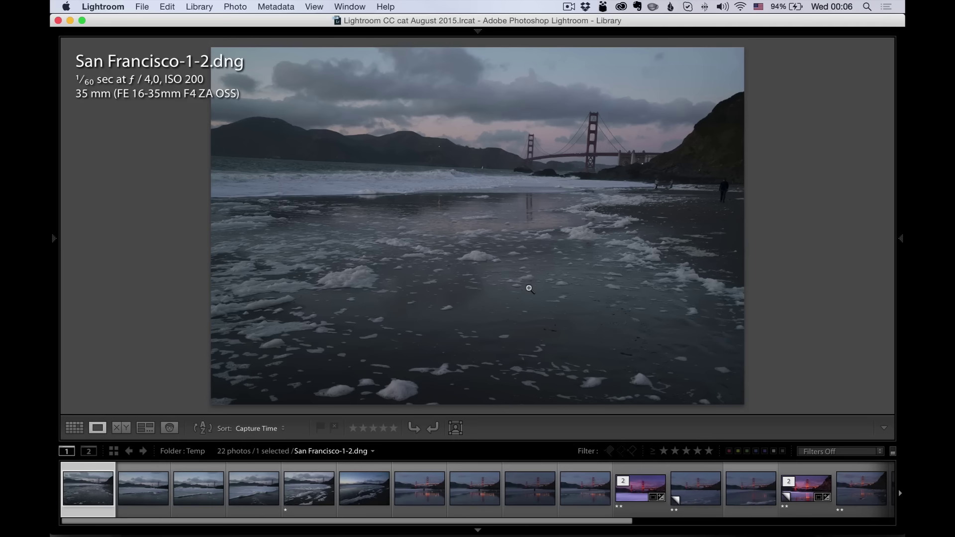
key(i)
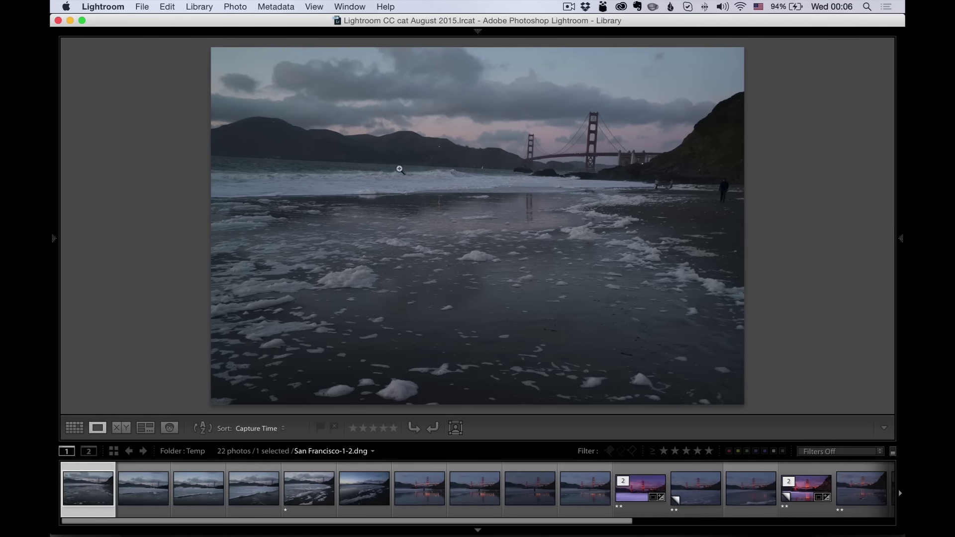
Browse the beach shots from the second photo through San Francisco-6.dng.
click(140, 488)
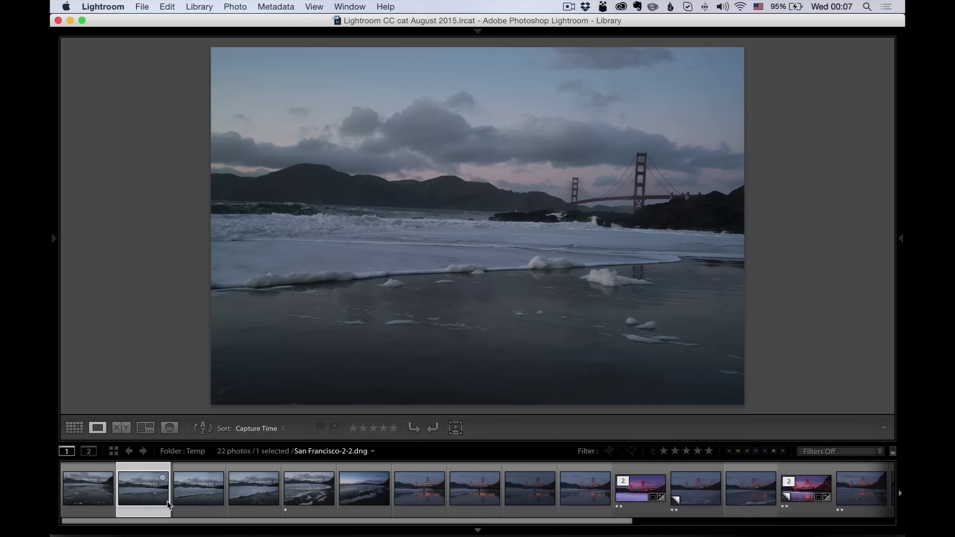
click(204, 495)
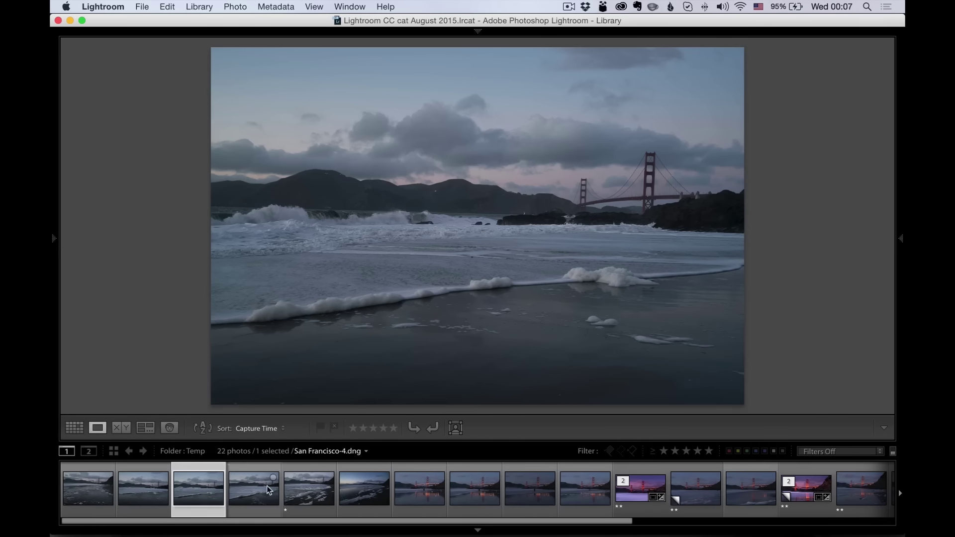
click(252, 491)
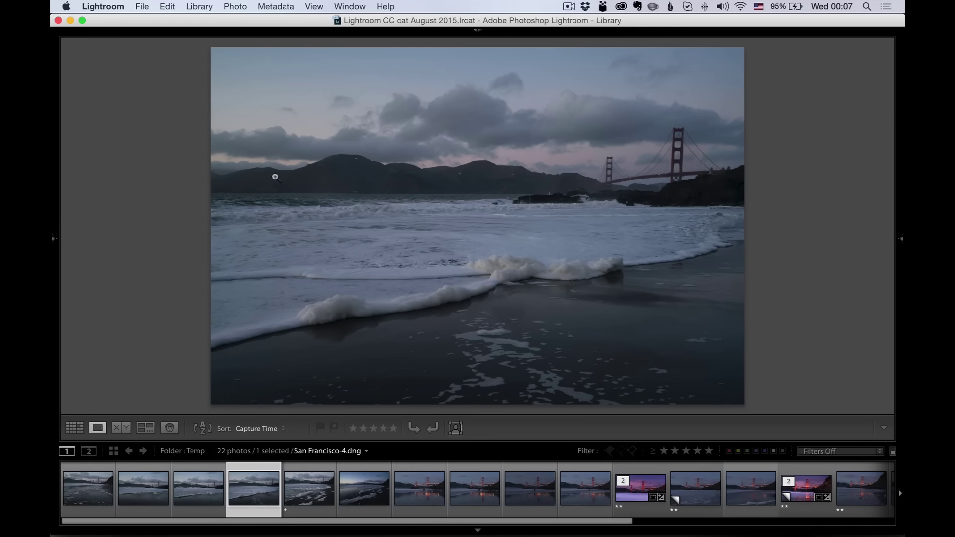
click(316, 491)
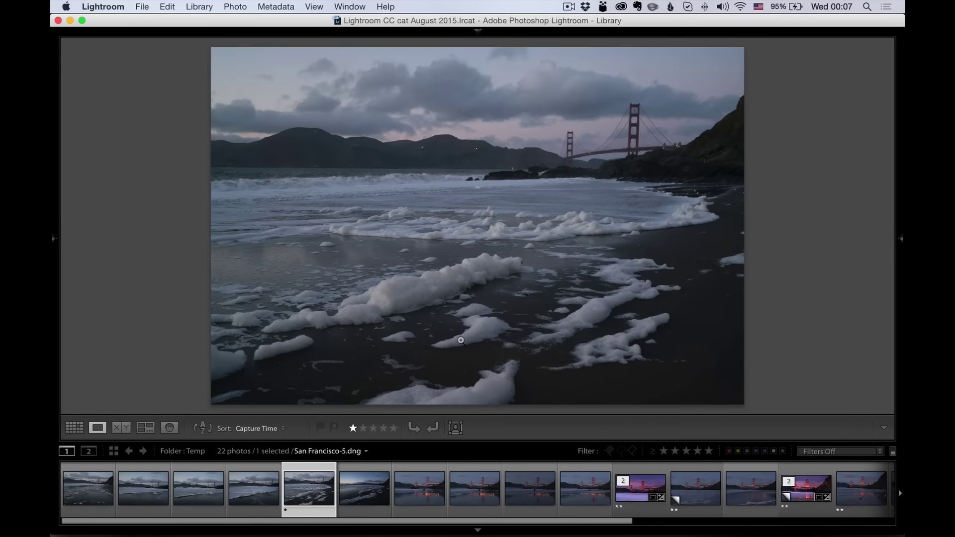
click(367, 480)
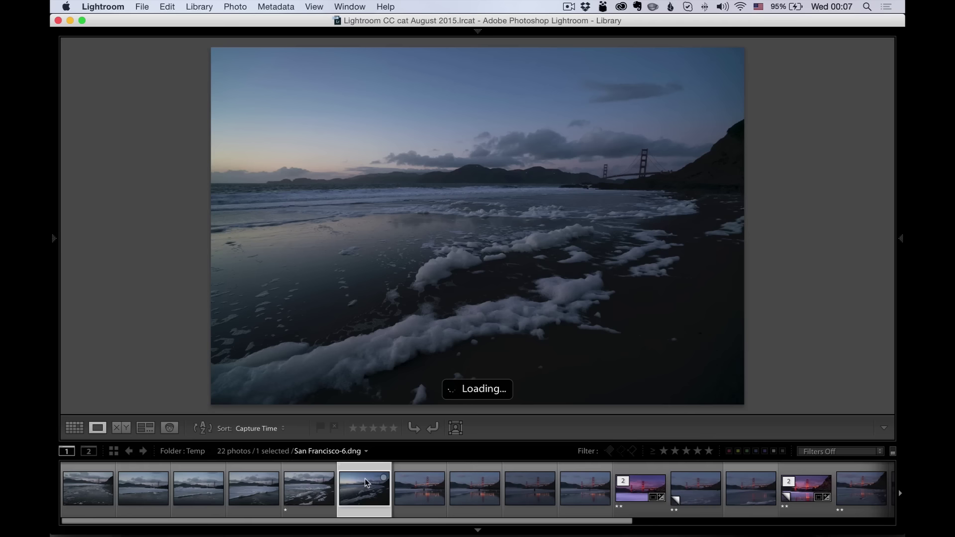
View San Francisco-7.dng with the exposure and lens info overlay showing.
click(411, 491)
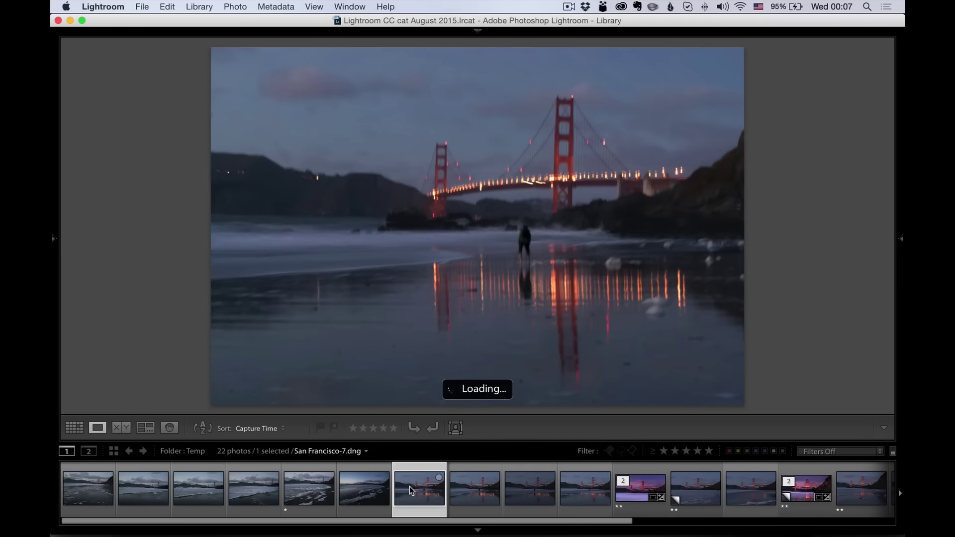
key(i)
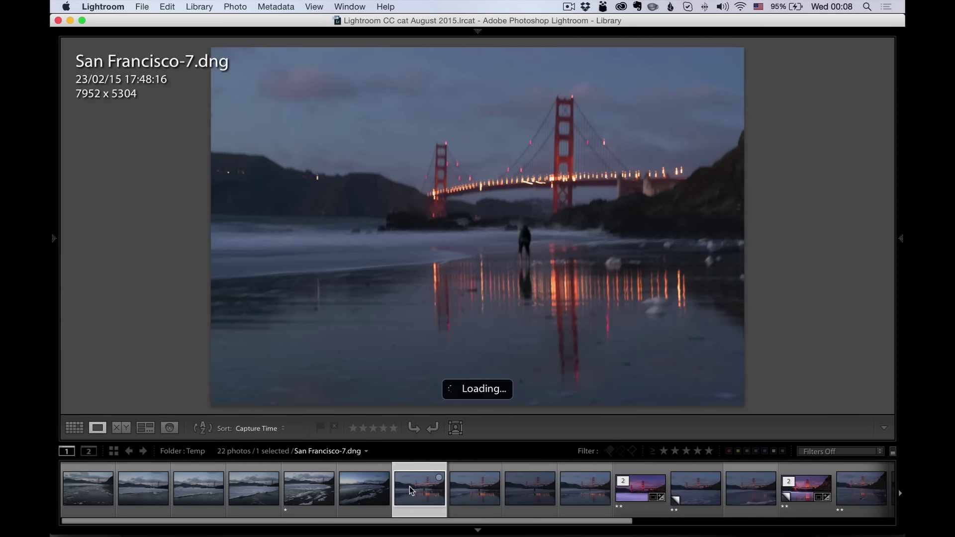
key(i)
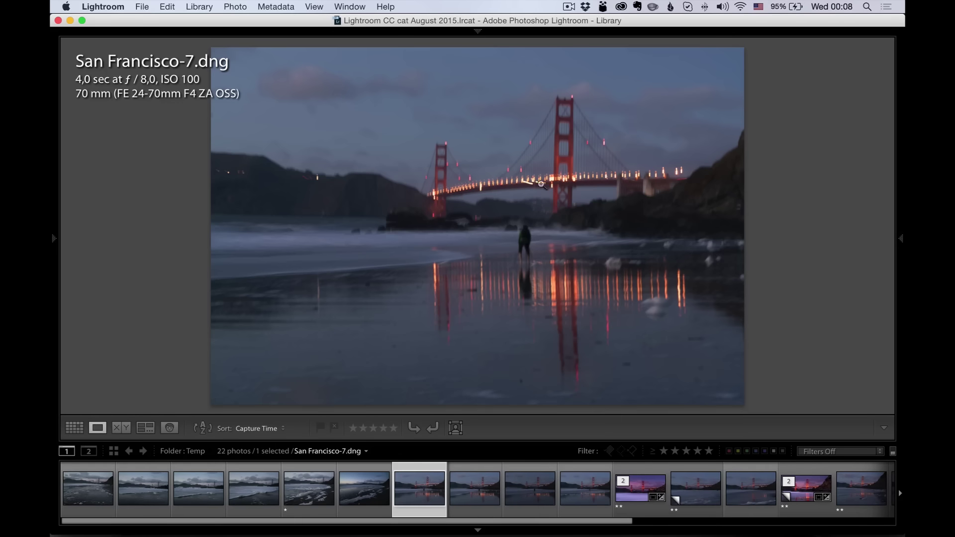
Step through San Francisco-8, -9, -10 and -11 Copy 1, then select San Francisco-13.dng.
click(471, 494)
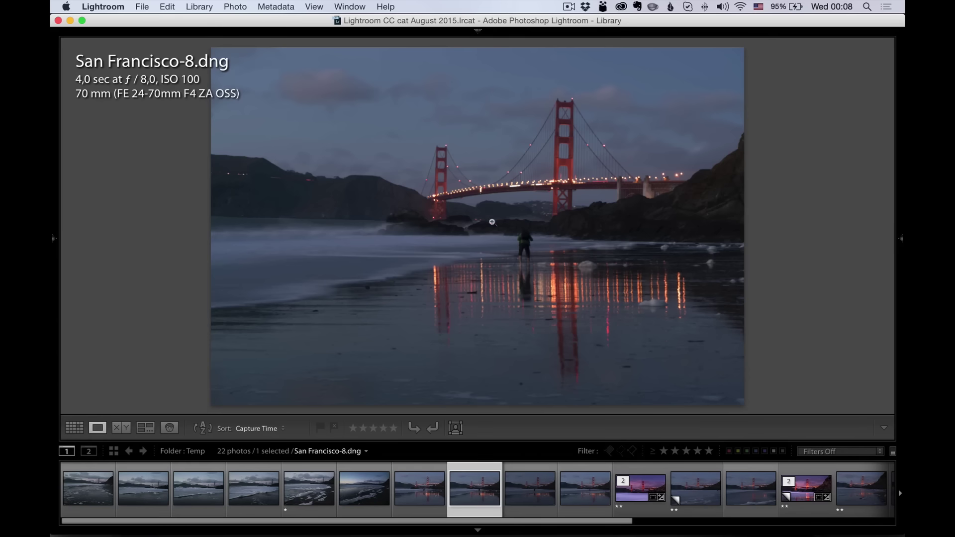
click(530, 492)
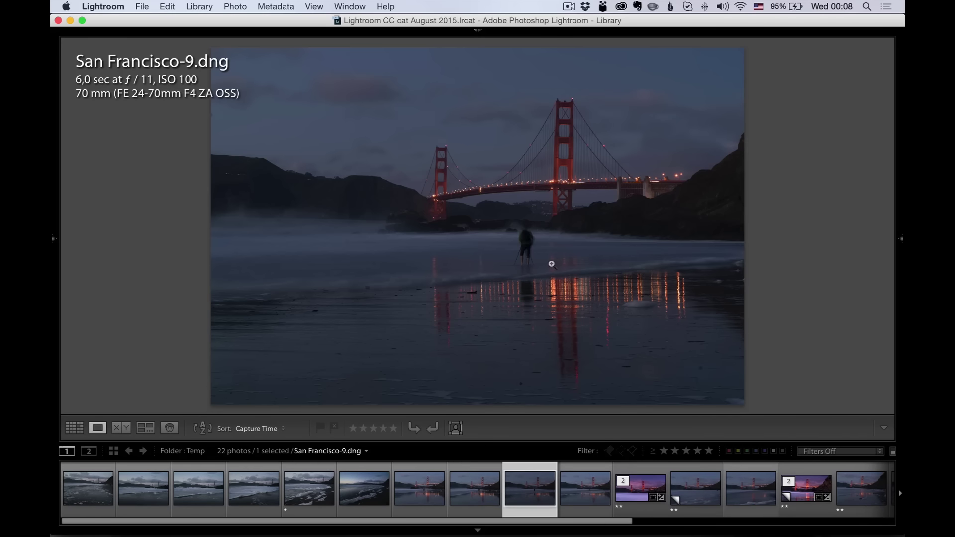
click(585, 484)
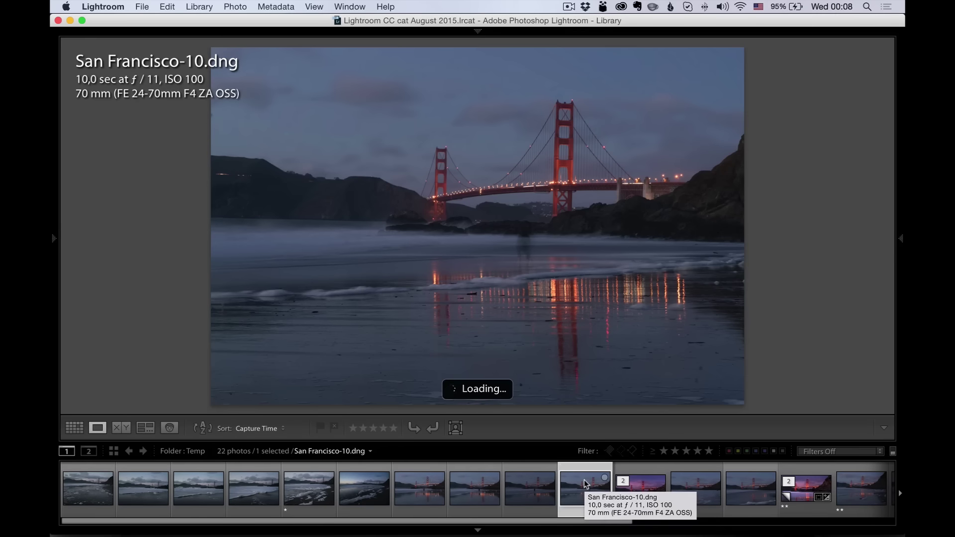
click(691, 487)
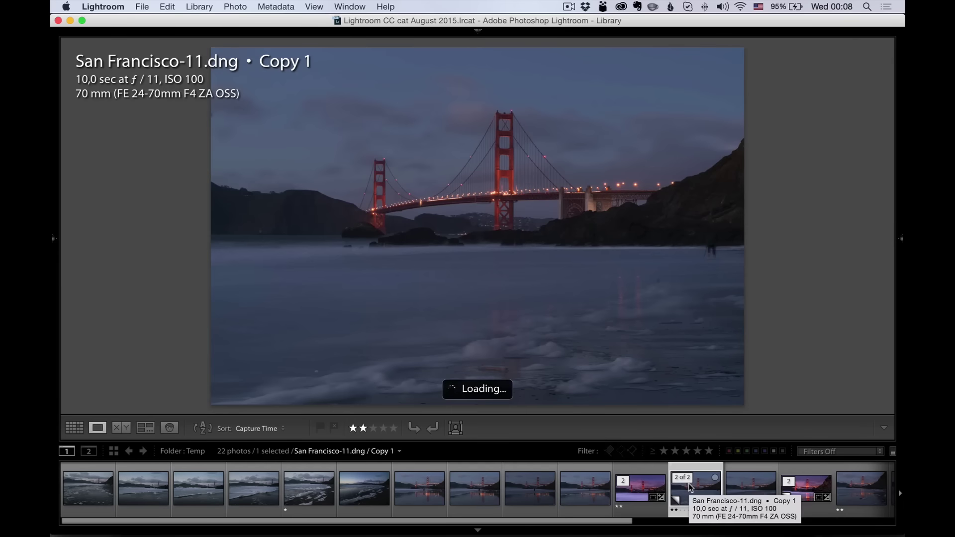
drag(621, 522, 899, 507)
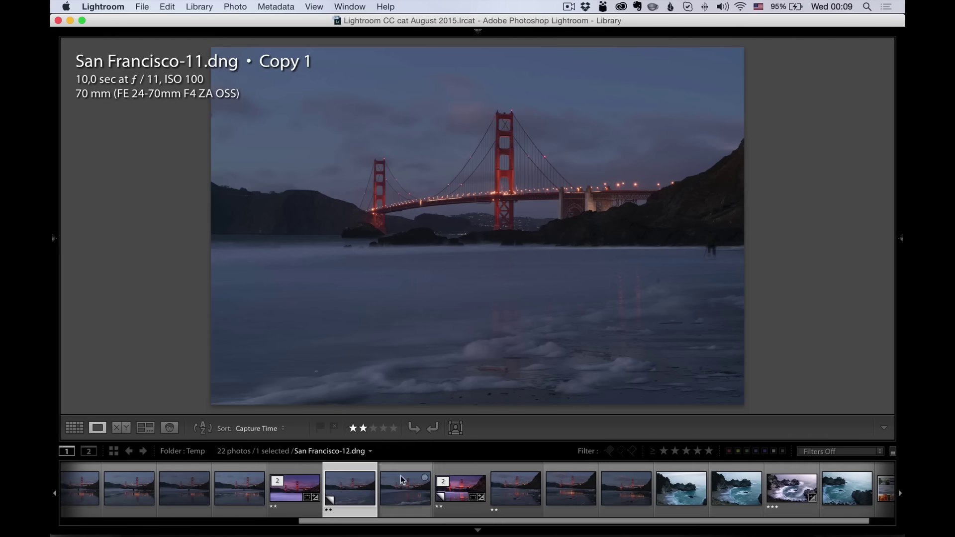
click(512, 494)
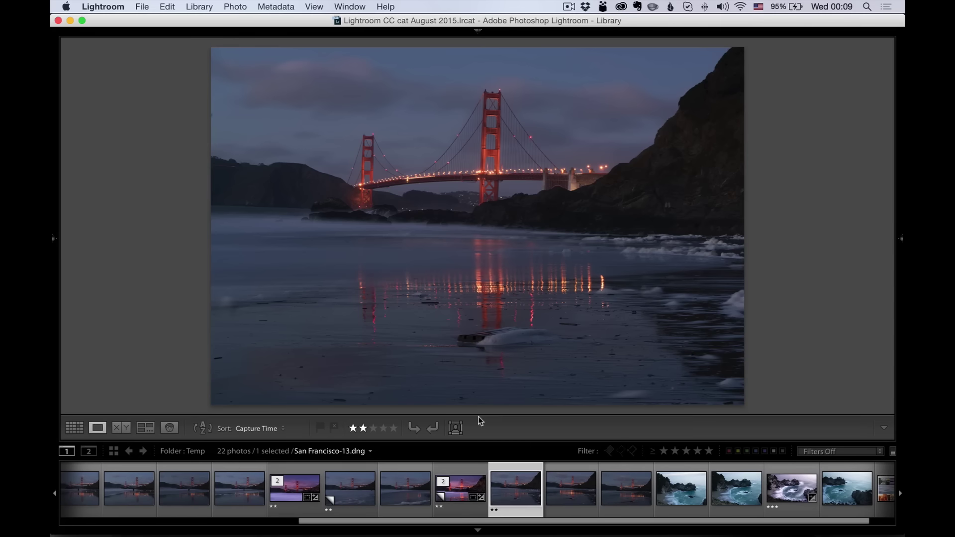
Hide the toolbar, shrink the filmstrip, and open San Francisco-13.dng in Develop's Basic panel.
key(t)
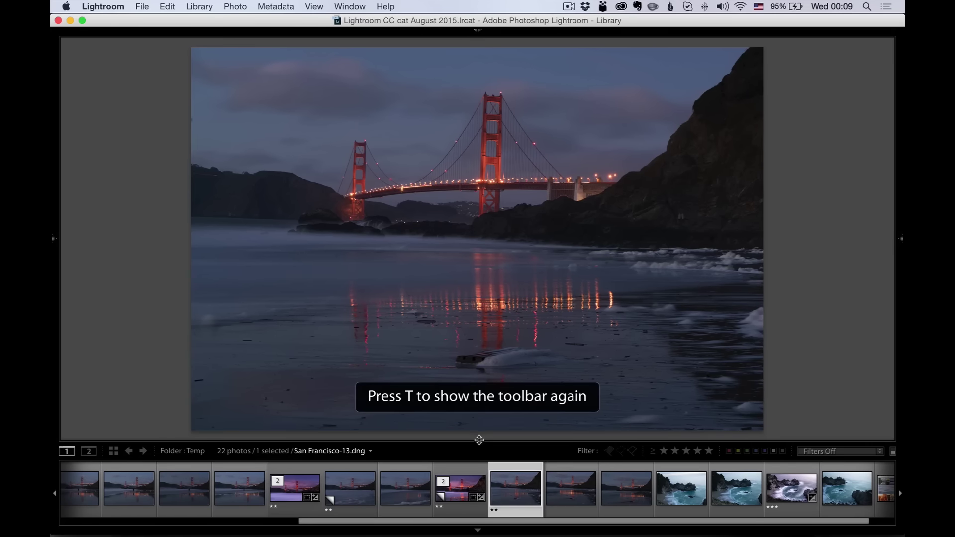
drag(478, 438, 478, 458)
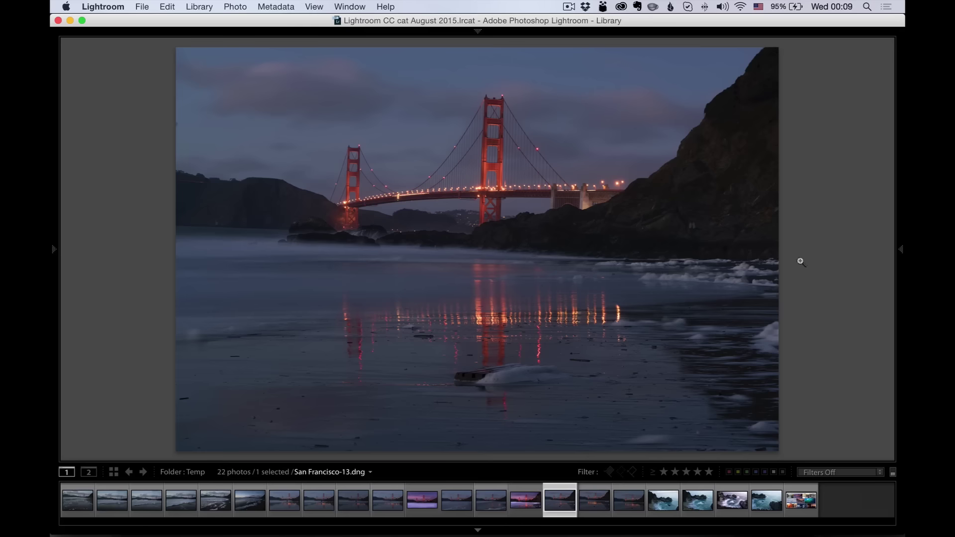
mouse_move(902, 247)
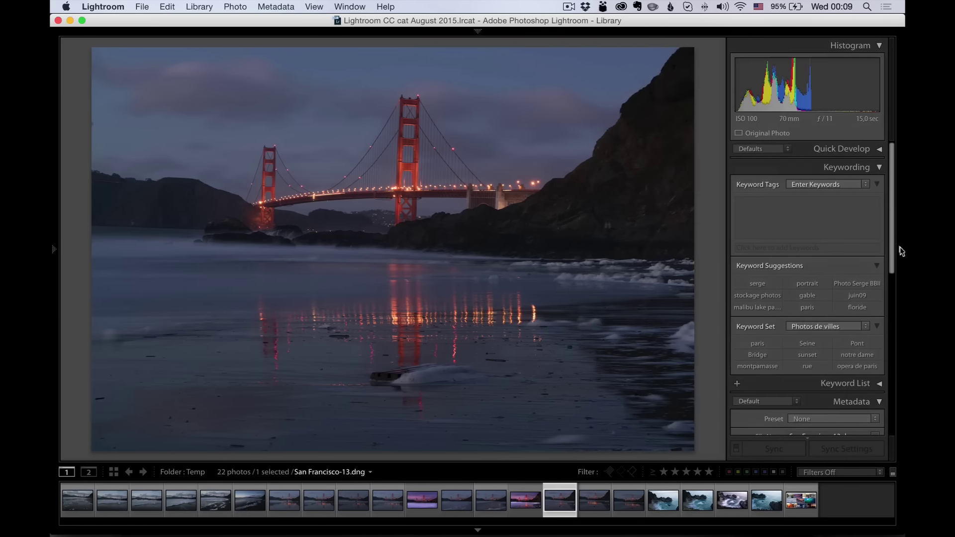
mouse_move(617, 34)
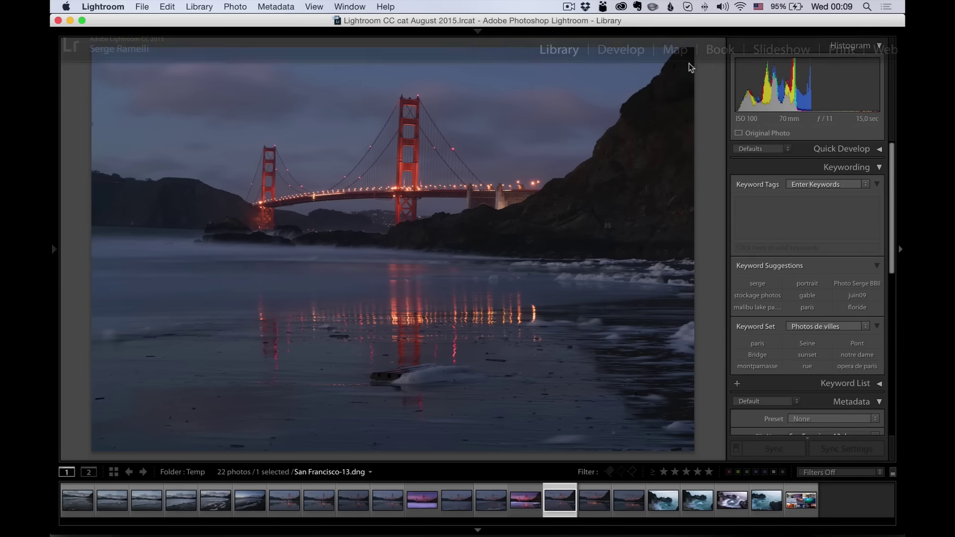
click(621, 49)
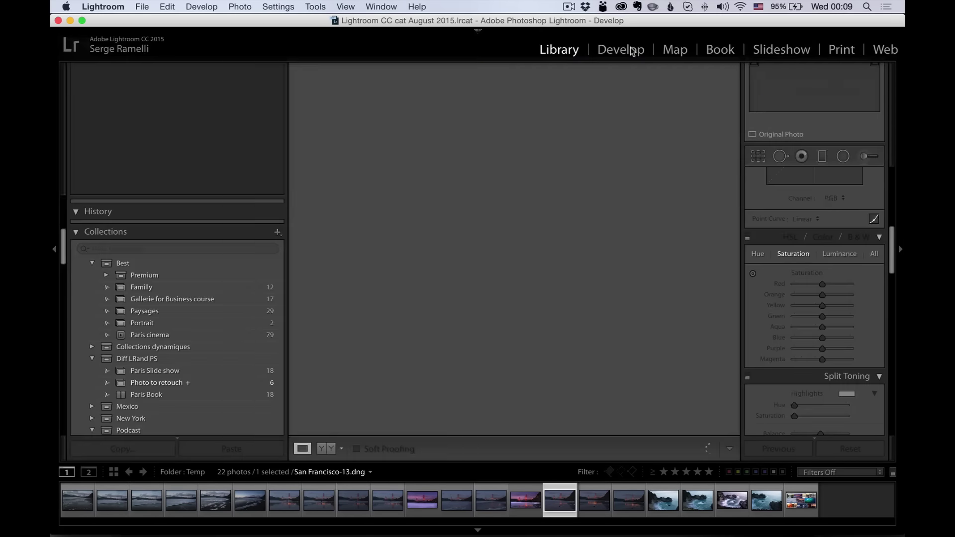
scroll(893, 237, up, 5)
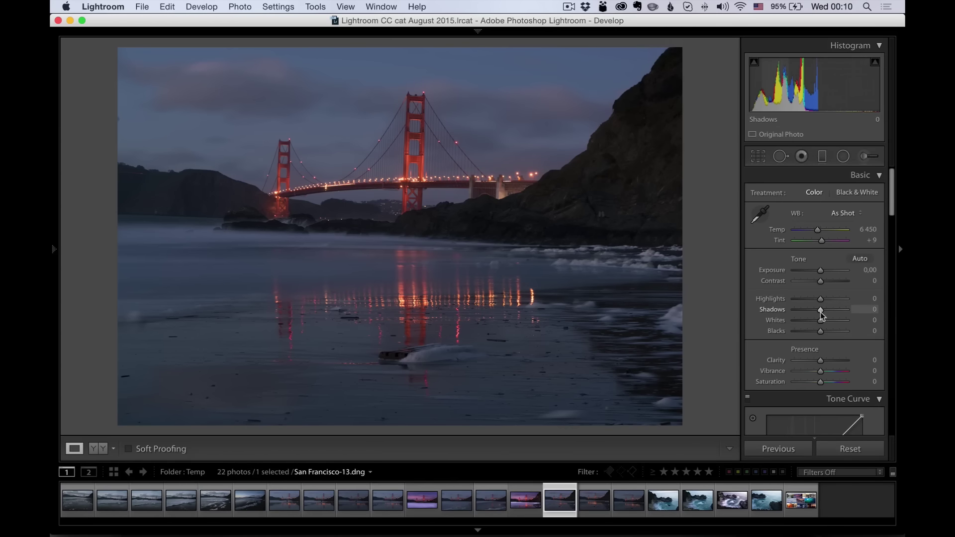
Lift Shadows to +100, drop Blacks to -40 and raise Whites to +60 using clipping preview.
drag(820, 311, 793, 299)
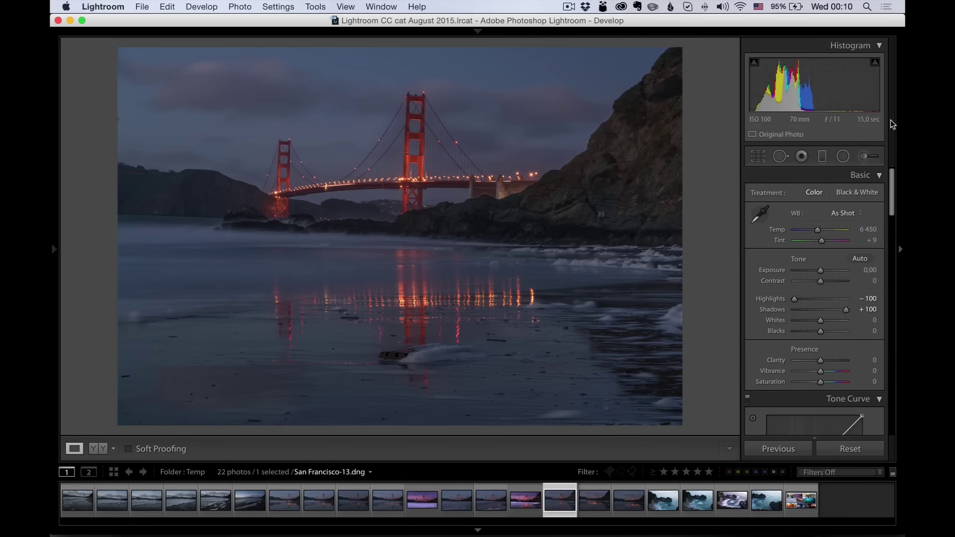
key(alt)
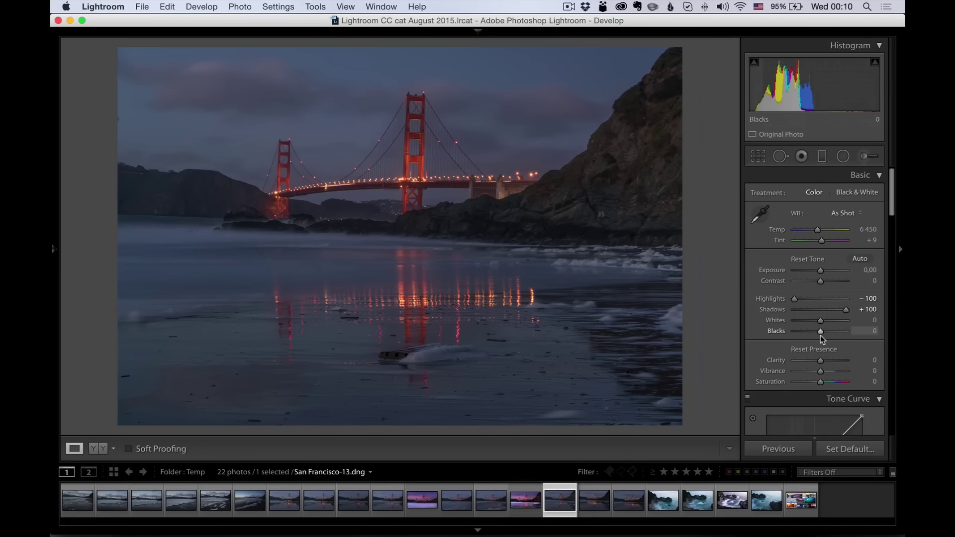
drag(821, 335, 810, 336)
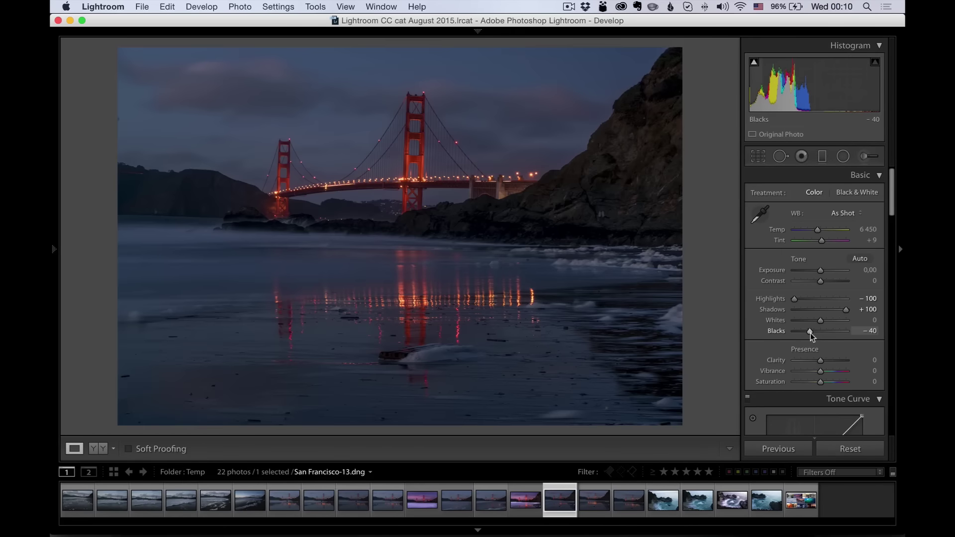
drag(820, 321, 836, 324)
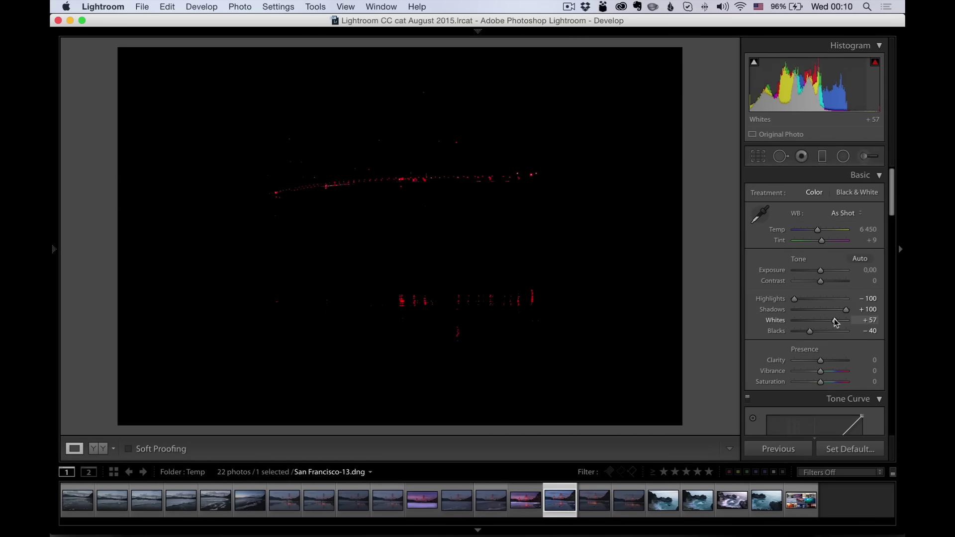
drag(836, 322, 833, 322)
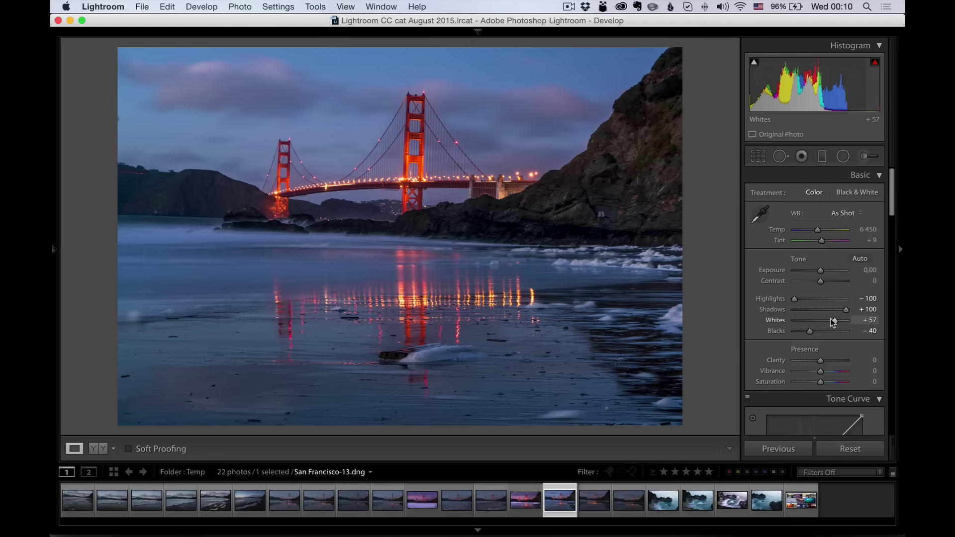
drag(834, 322, 835, 324)
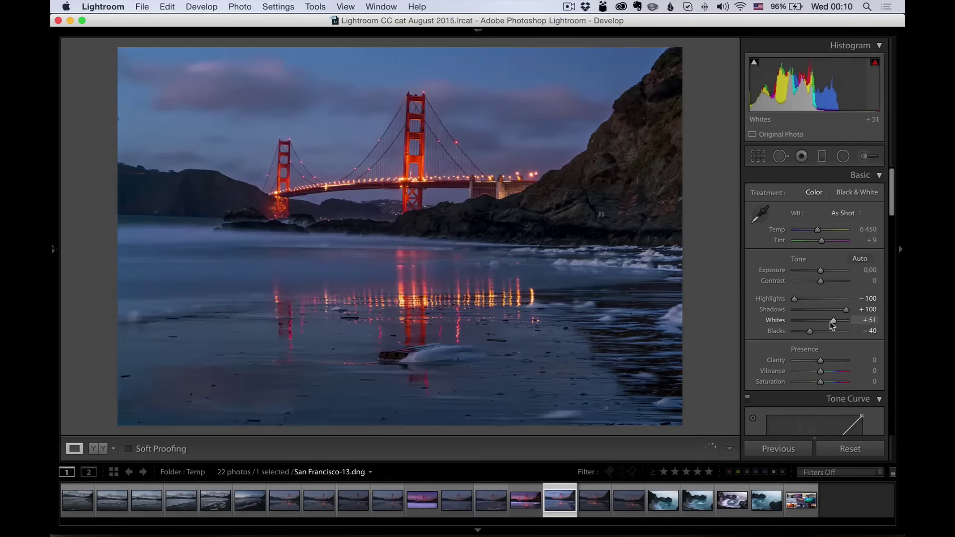
drag(834, 325, 836, 325)
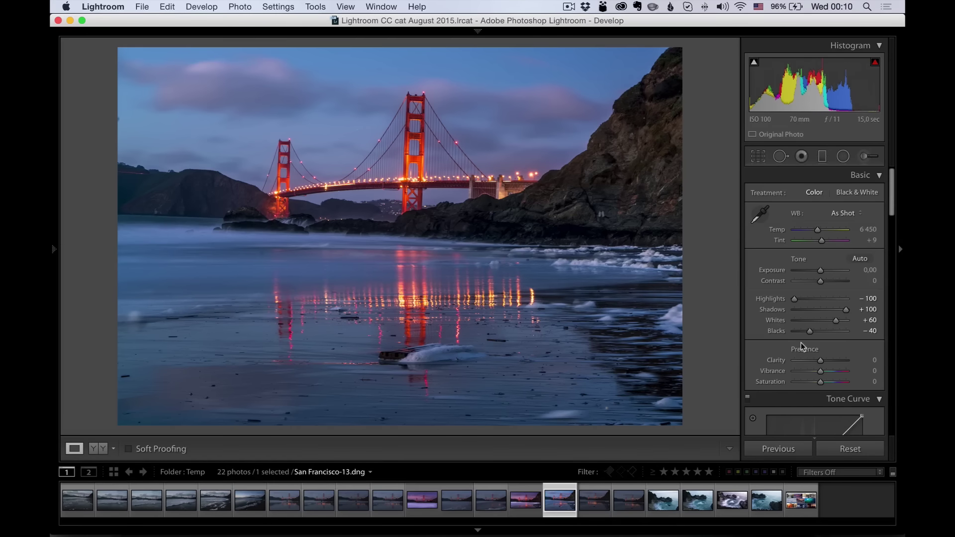
Boost Vibrance to +34 and apply Shade white balance, nudging Tint toward magenta.
drag(835, 376, 829, 376)
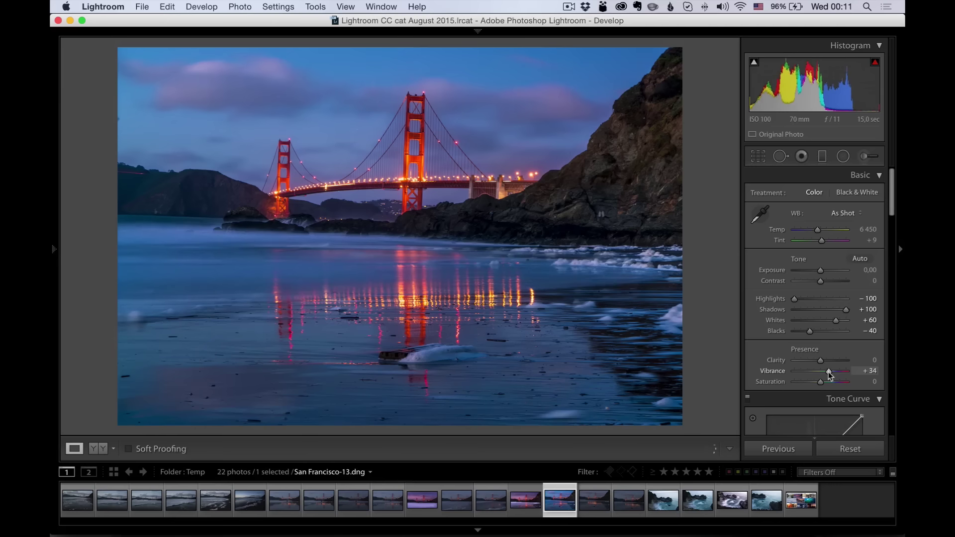
click(845, 215)
click(845, 242)
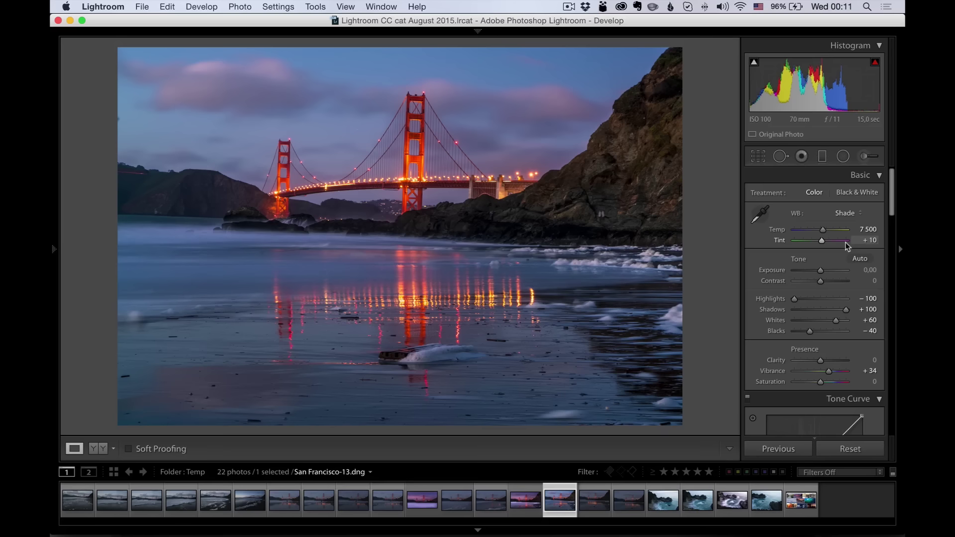
drag(820, 243, 824, 243)
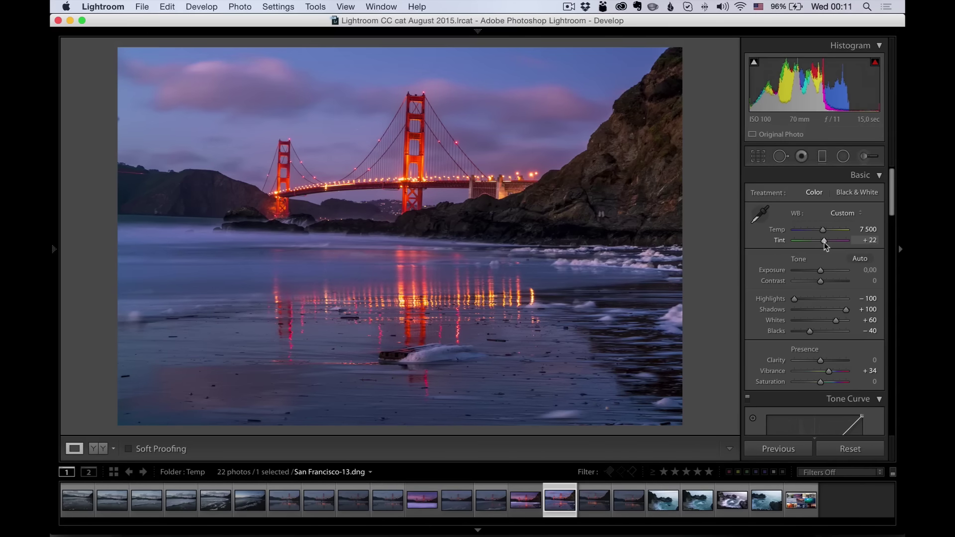
Compare against the San Francisco-13.dng / Copy 1 version, then return to the original.
key(super+apostrophe)
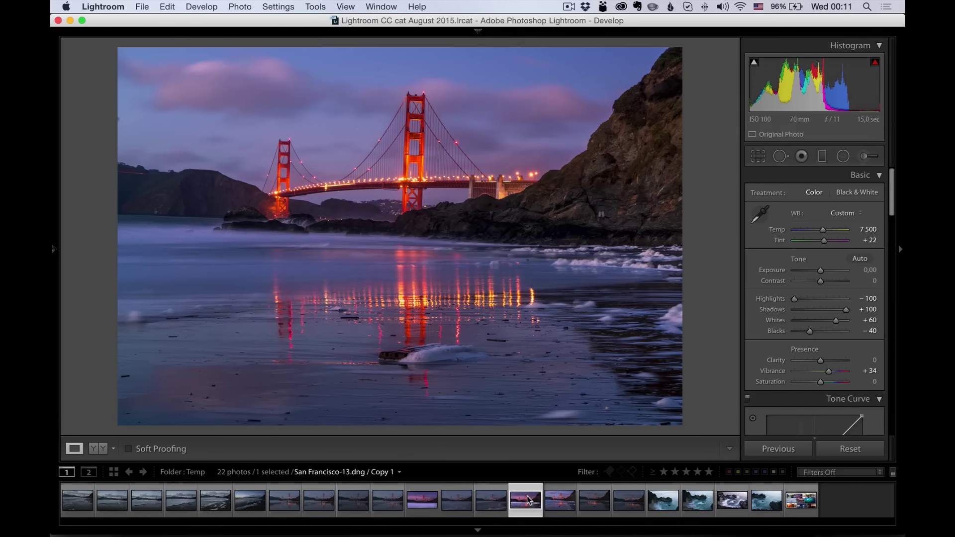
click(528, 500)
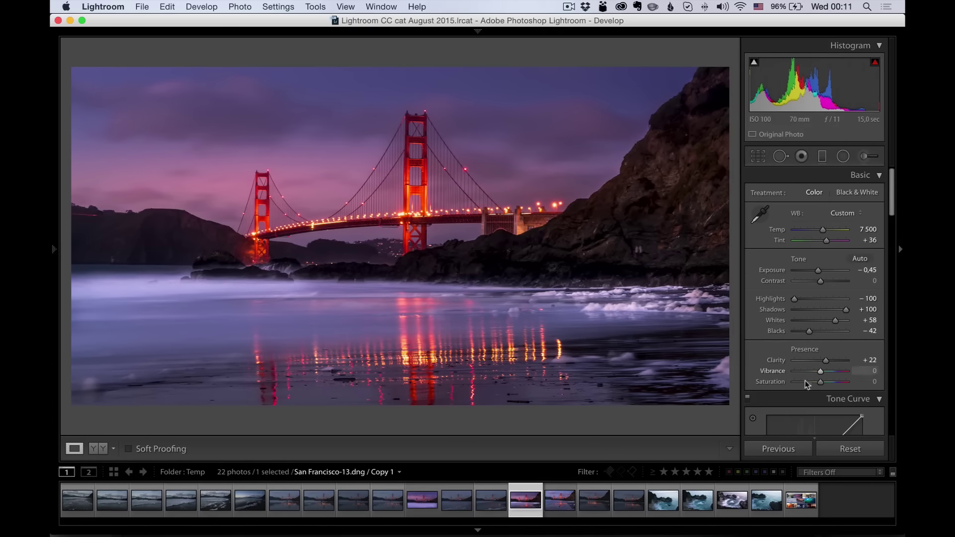
click(565, 507)
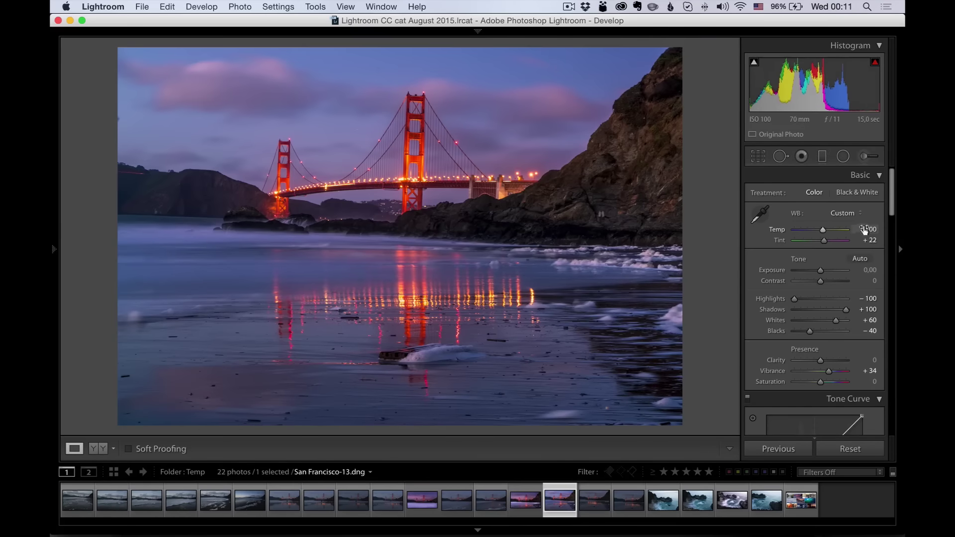
Raise the Tint of San Francisco-13.dng to +36.
drag(823, 240, 826, 241)
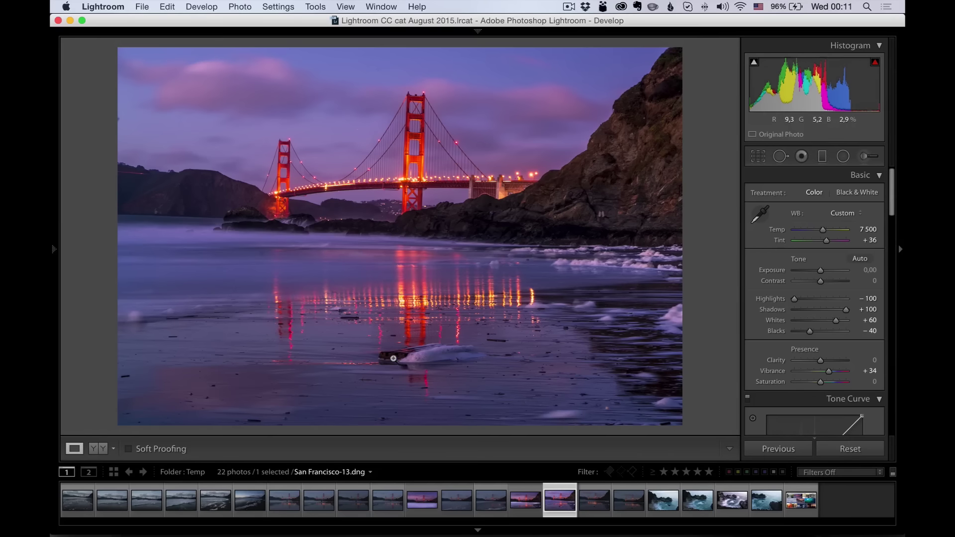
Trim the bottom and right edges and straighten the bridge photo to -1.78°.
click(757, 156)
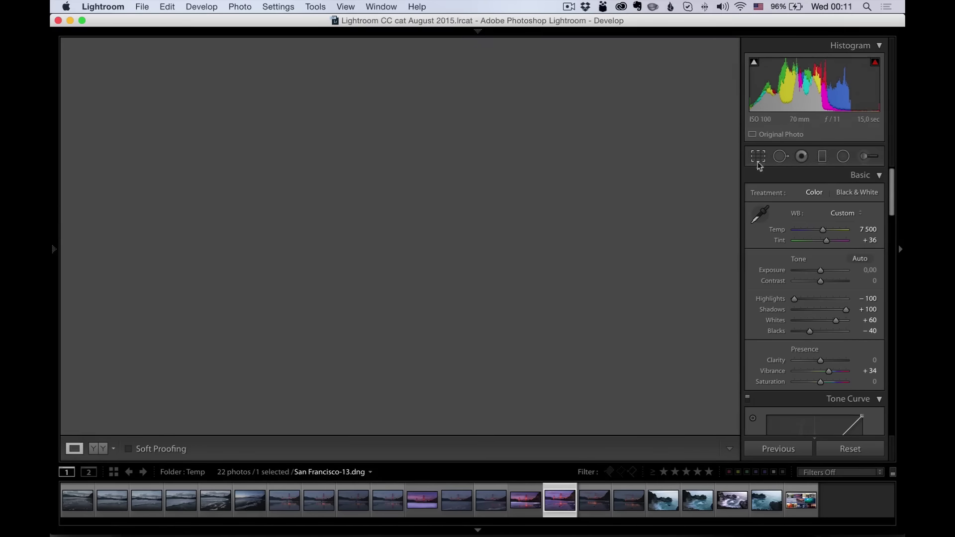
drag(398, 427, 399, 379)
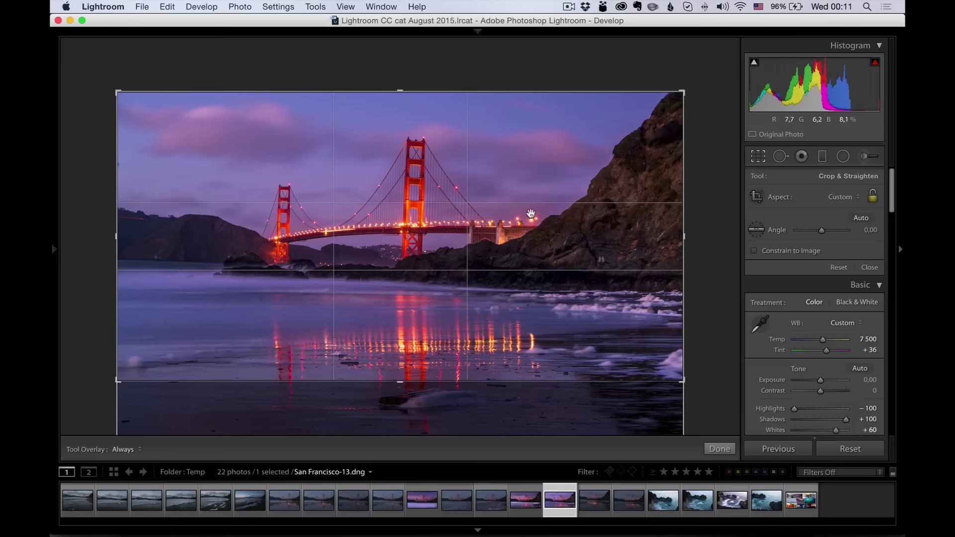
drag(681, 238, 666, 239)
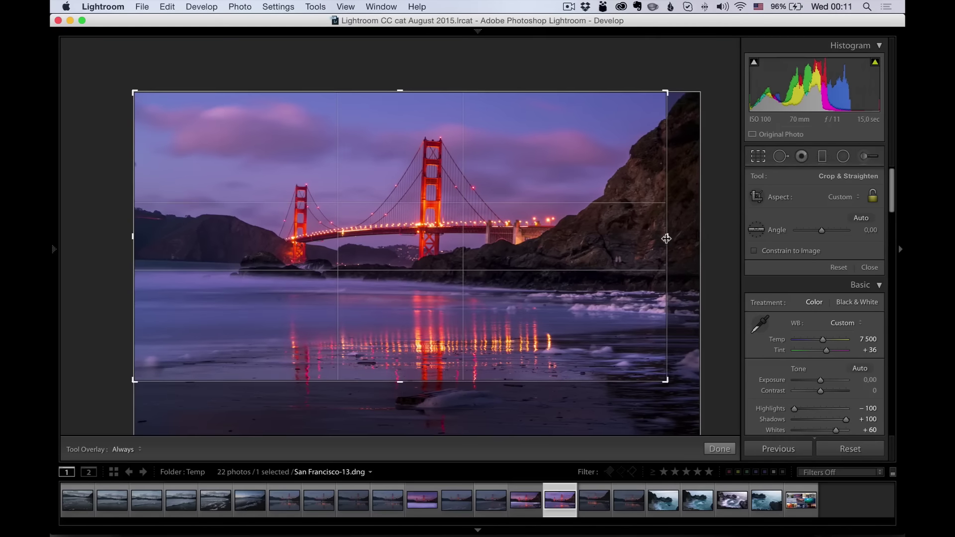
drag(685, 238, 685, 231)
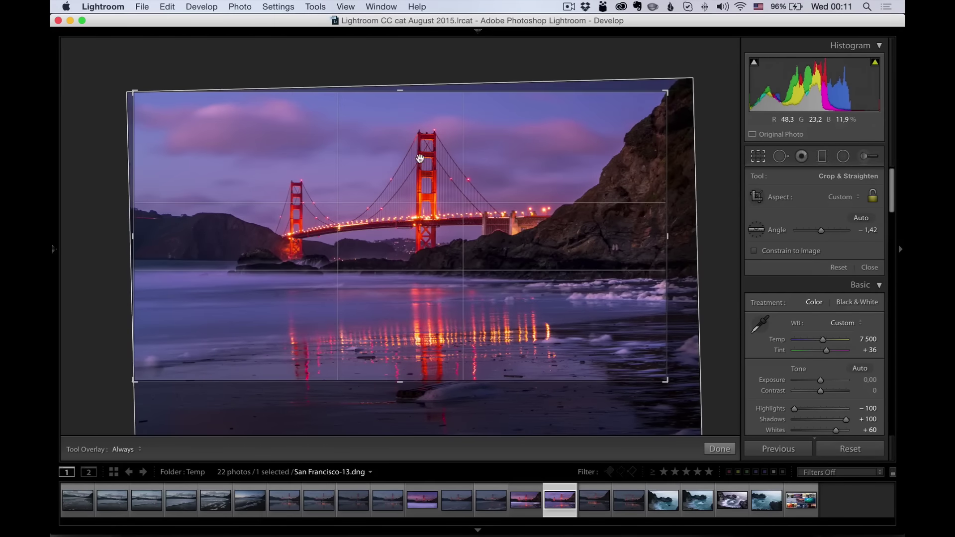
drag(674, 215, 677, 215)
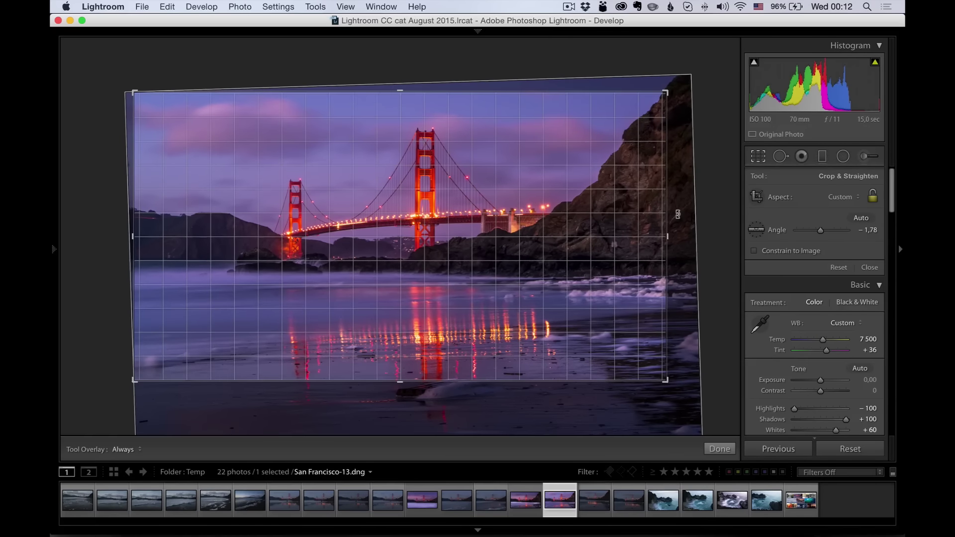
drag(678, 214, 677, 215)
key(Return)
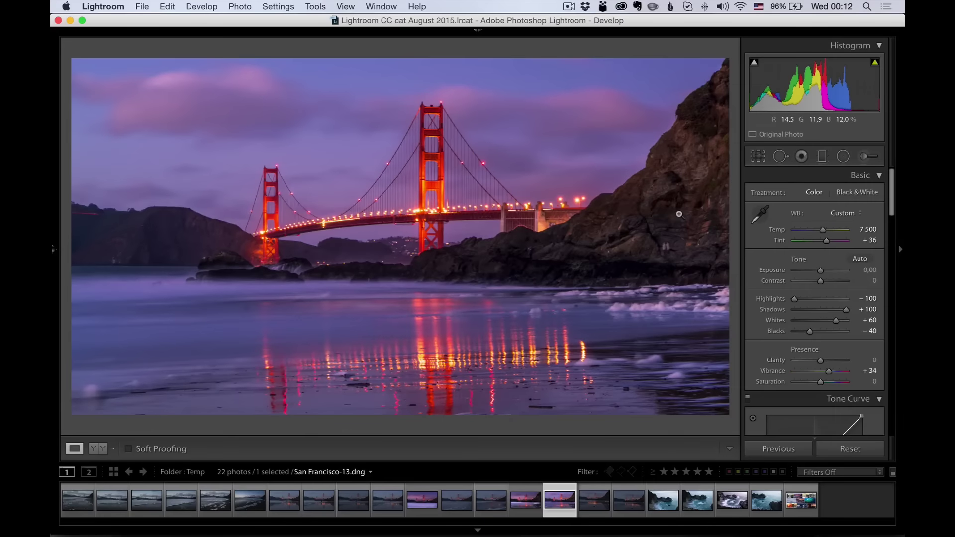
Check Copy 1, set the original's Clarity to -9, and pick the adjustment brush.
click(525, 500)
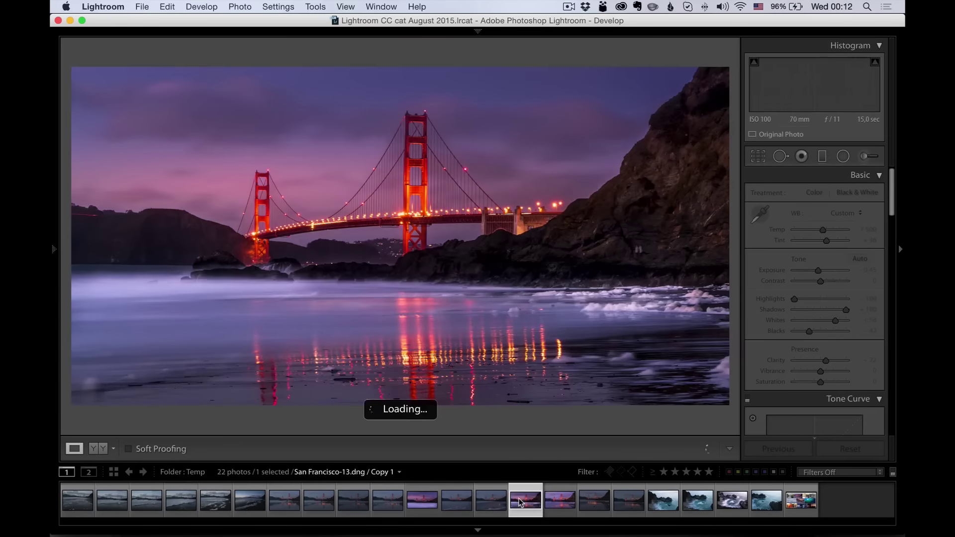
click(553, 503)
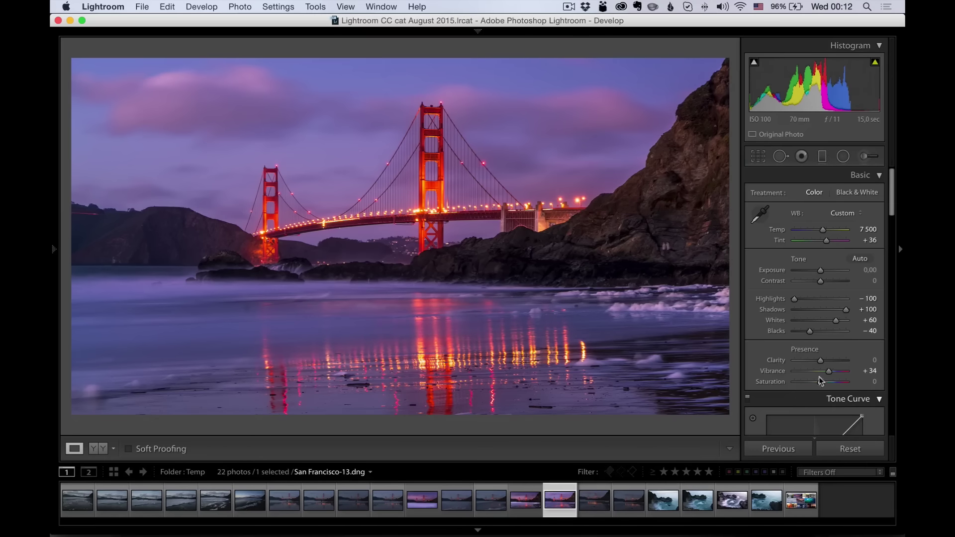
drag(818, 361, 813, 361)
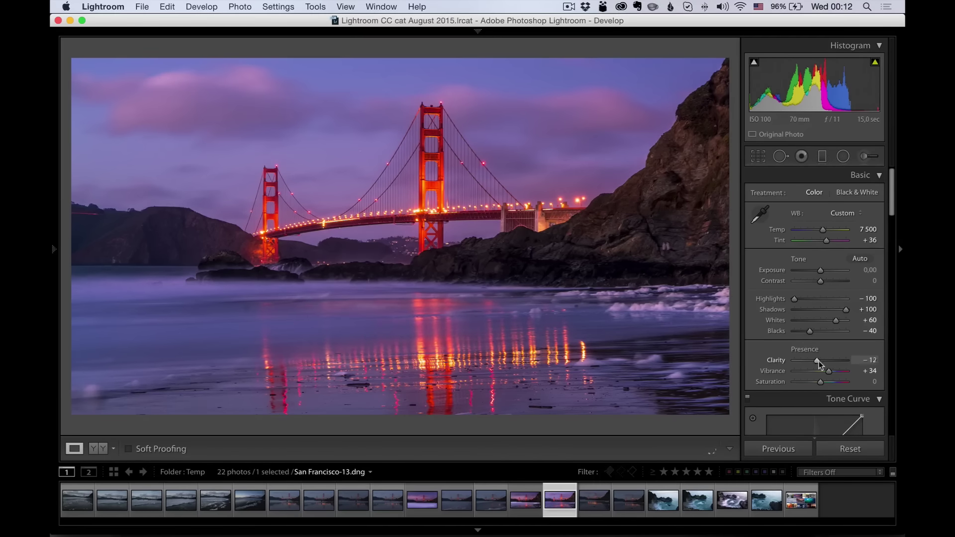
double_click(818, 362)
click(864, 158)
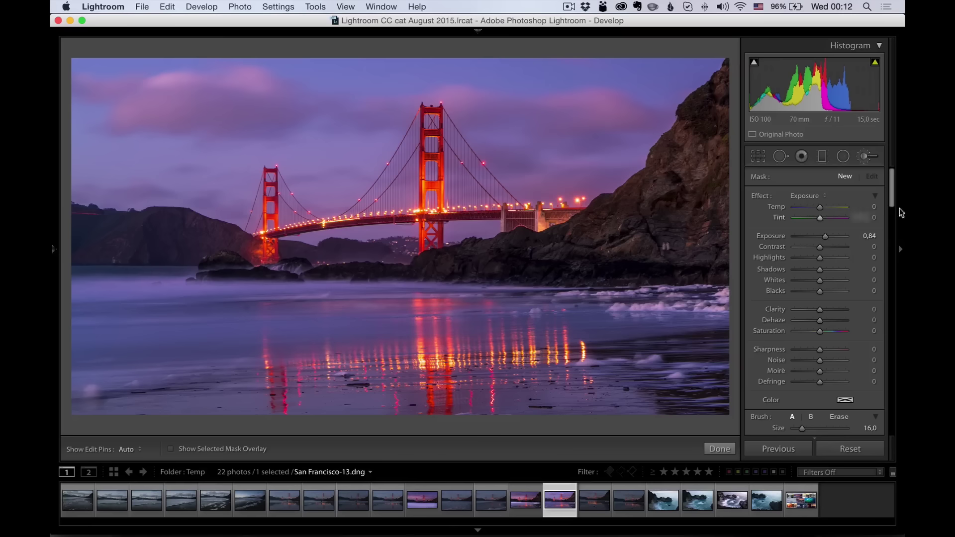
Set the brush to Size 16, Feather 86, Flow 71, Density 73, hide pins, and paint the left water.
mouse_move(891, 199)
mouse_down()
mouse_move(895, 243)
mouse_move(894, 230)
mouse_up()
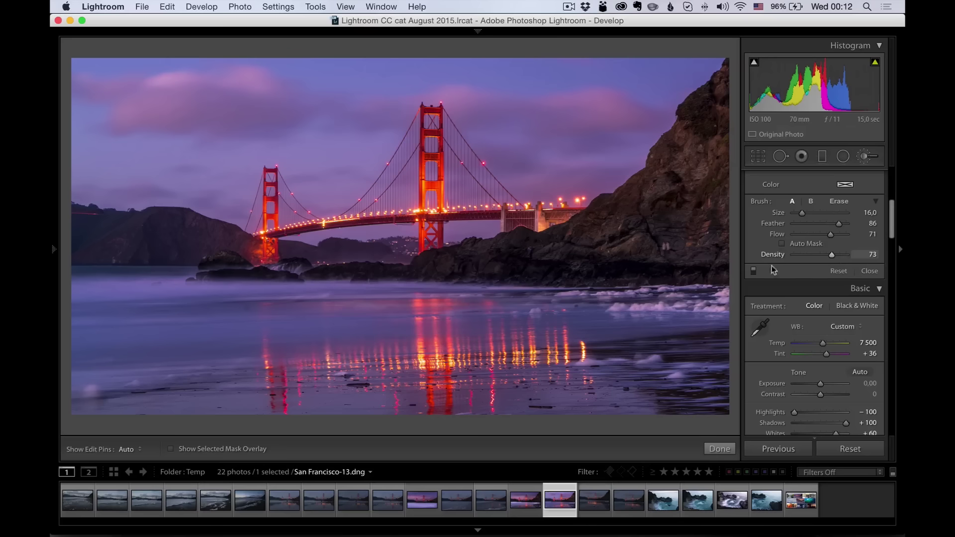
key(h)
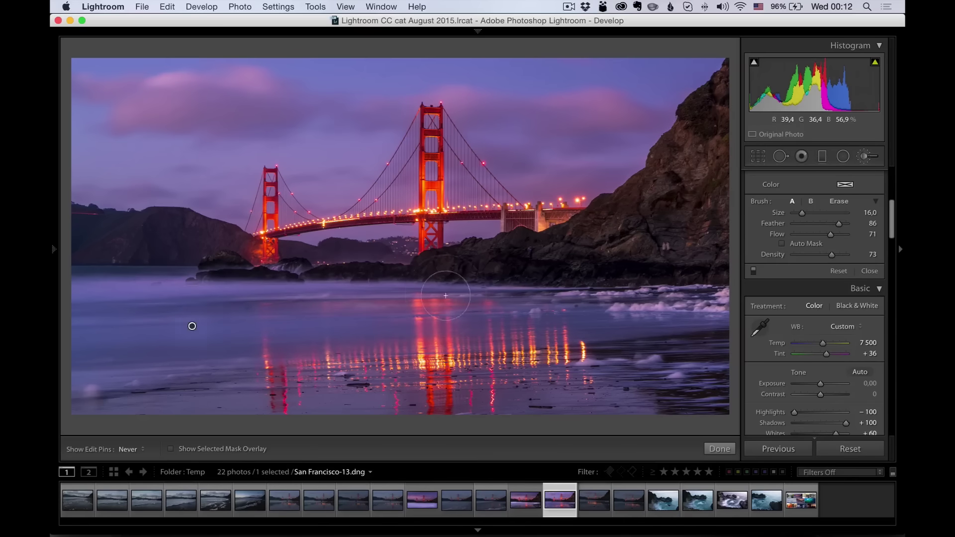
mouse_move(445, 295)
mouse_down()
mouse_move(64, 329)
mouse_move(566, 310)
mouse_move(136, 340)
mouse_move(517, 335)
mouse_move(349, 354)
mouse_move(92, 340)
mouse_move(265, 292)
mouse_move(417, 287)
mouse_move(623, 300)
mouse_move(414, 316)
mouse_move(560, 311)
mouse_up()
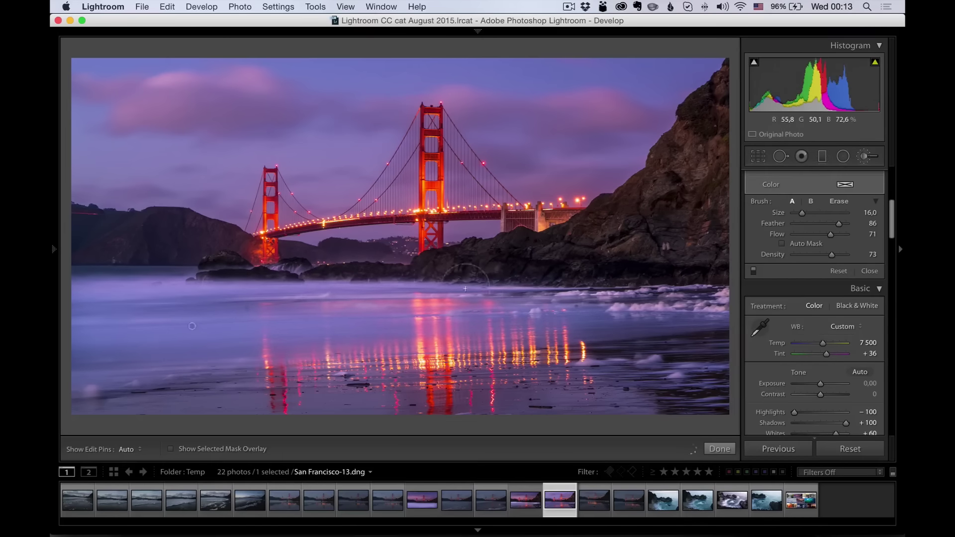
Raise the bottom crop edge to trim the foreground, then compare with the other filmstrip version.
click(757, 156)
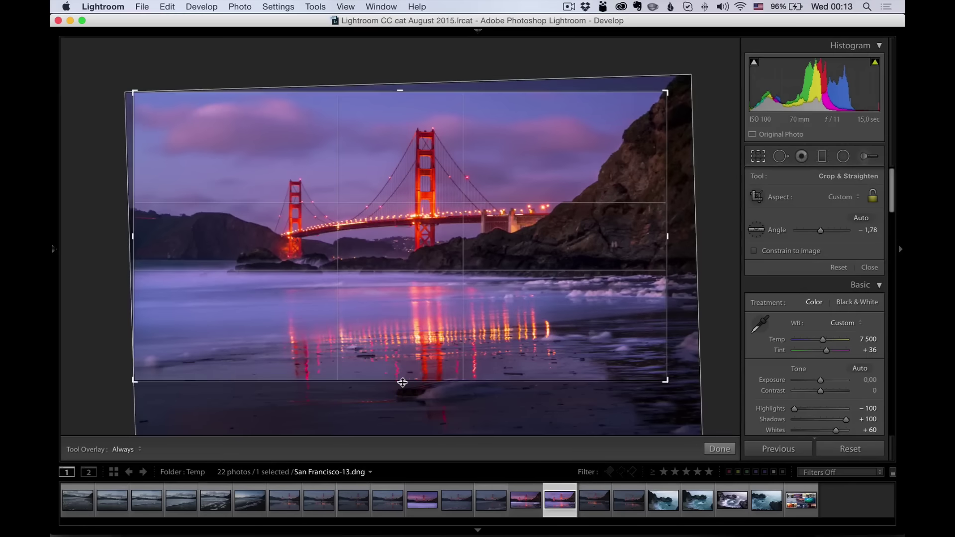
drag(402, 381, 404, 375)
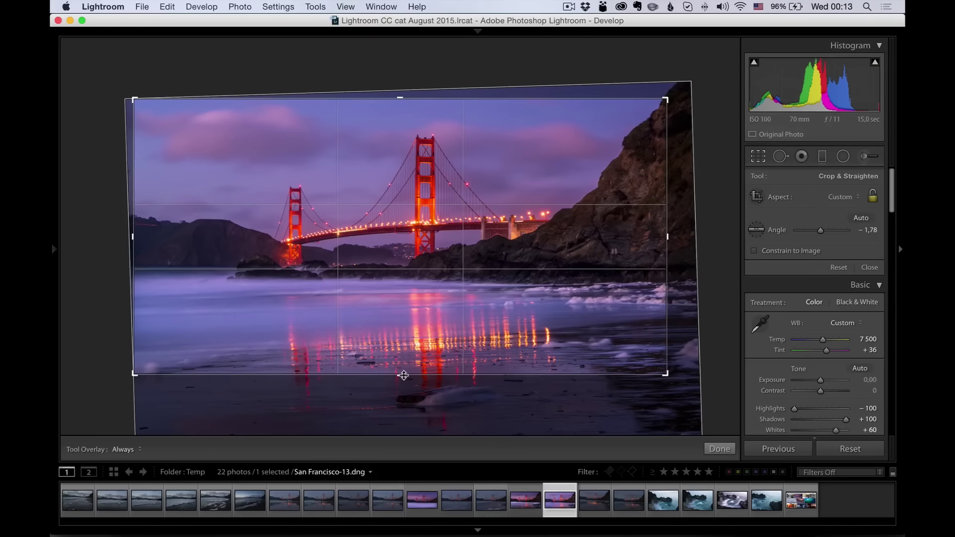
key(Return)
click(532, 498)
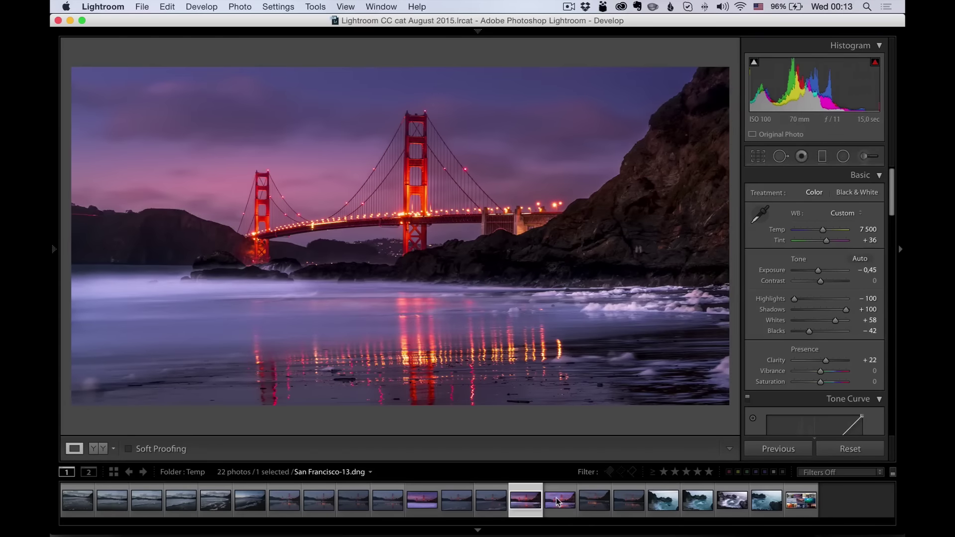
click(559, 502)
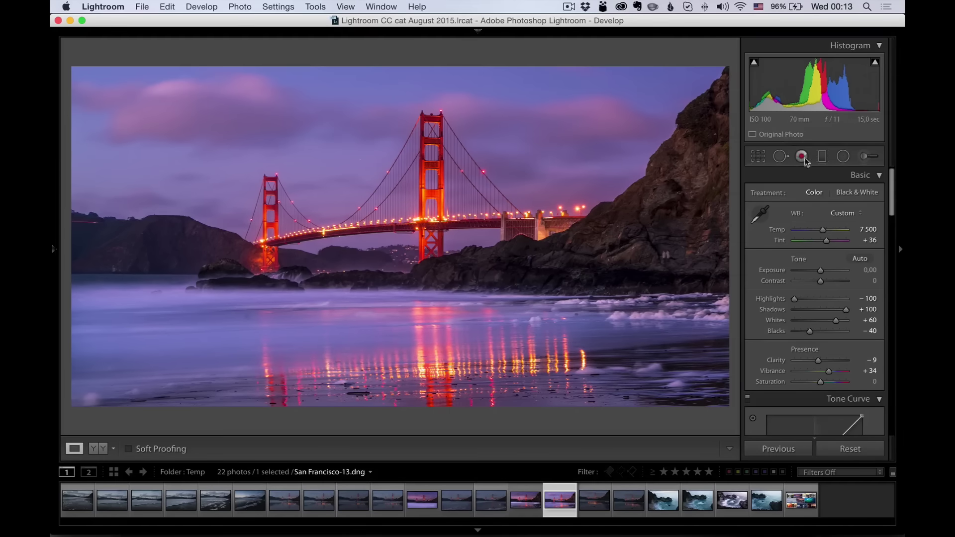
Add a −0.63 exposure gradient from the sky over the bridge, plus a second gradient rising from the water.
click(821, 158)
drag(440, 113, 438, 187)
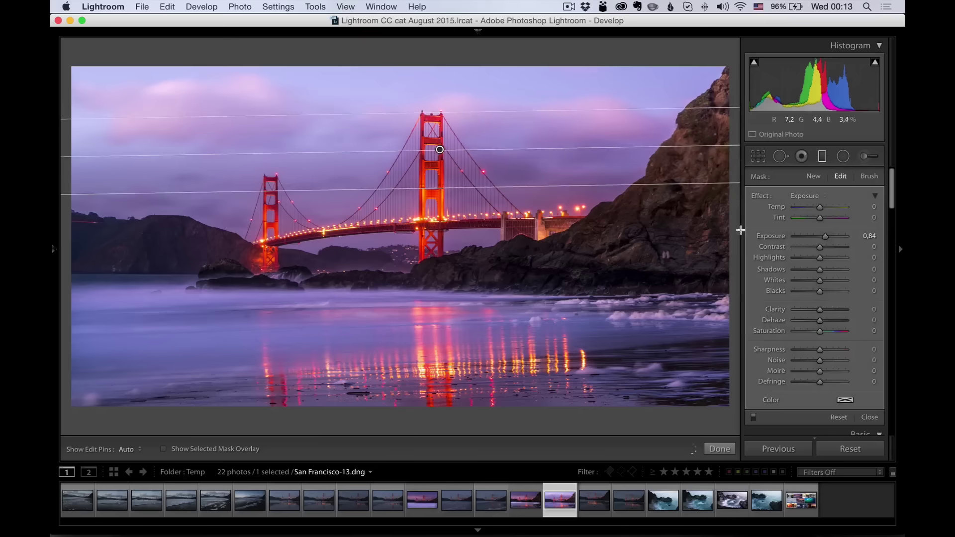
drag(819, 238, 810, 241)
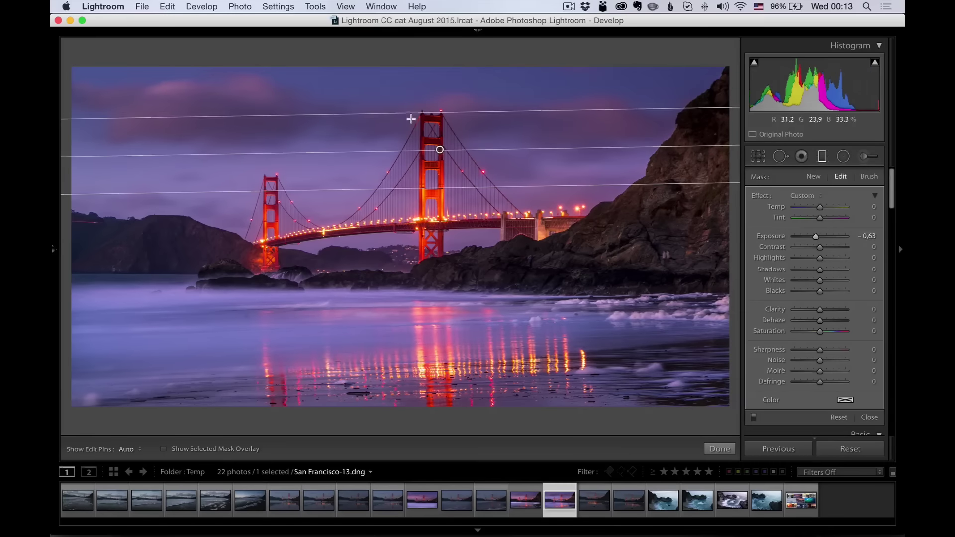
mouse_move(431, 101)
mouse_down()
mouse_move(441, 114)
mouse_move(439, 70)
mouse_move(439, 88)
mouse_up()
mouse_move(428, 377)
mouse_down()
mouse_move(424, 315)
mouse_move(426, 393)
mouse_up()
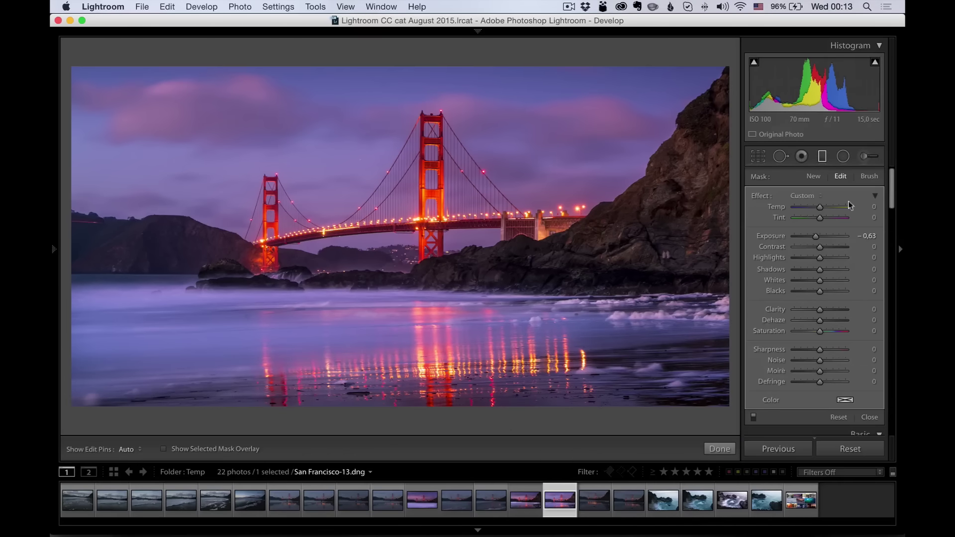
click(869, 416)
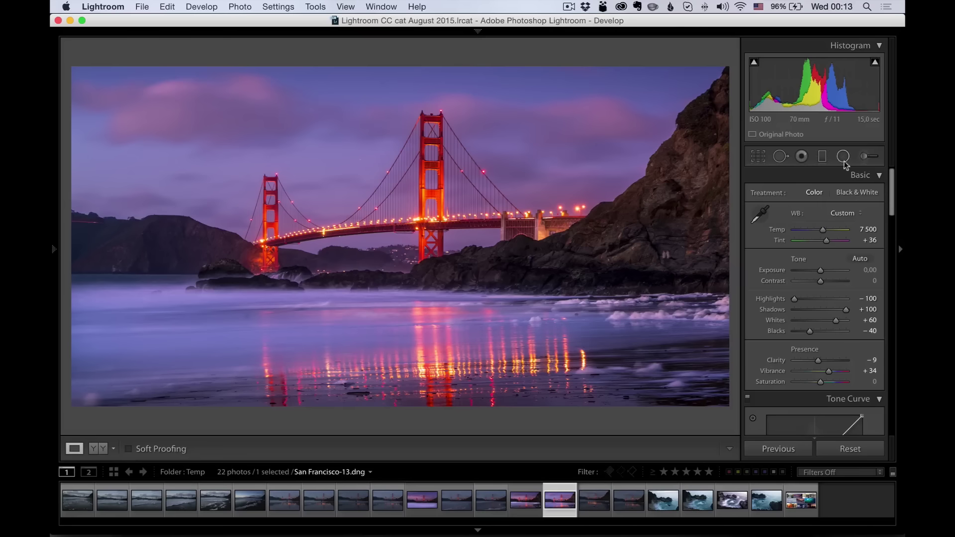
Heal one spot near the shoreline rocks and one in the sky with Spot Removal.
click(780, 157)
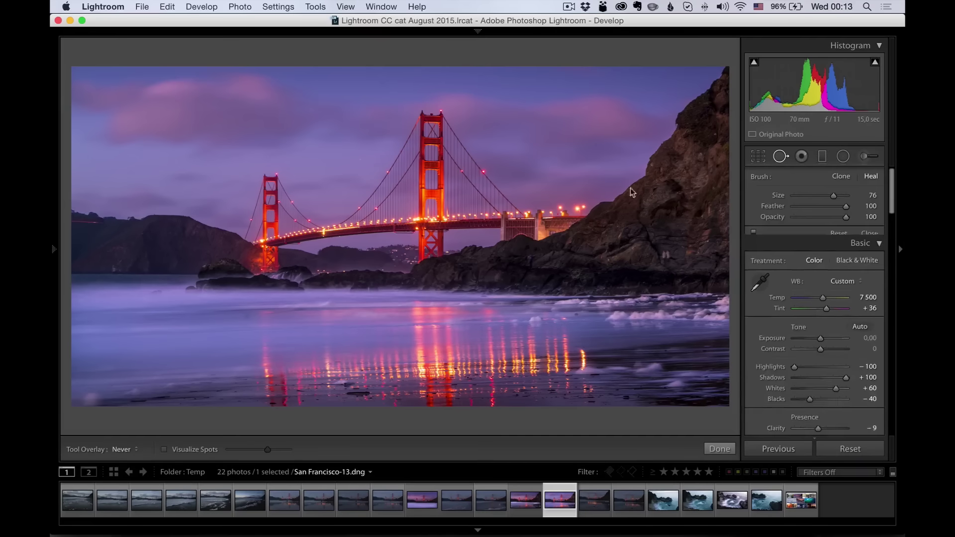
click(248, 315)
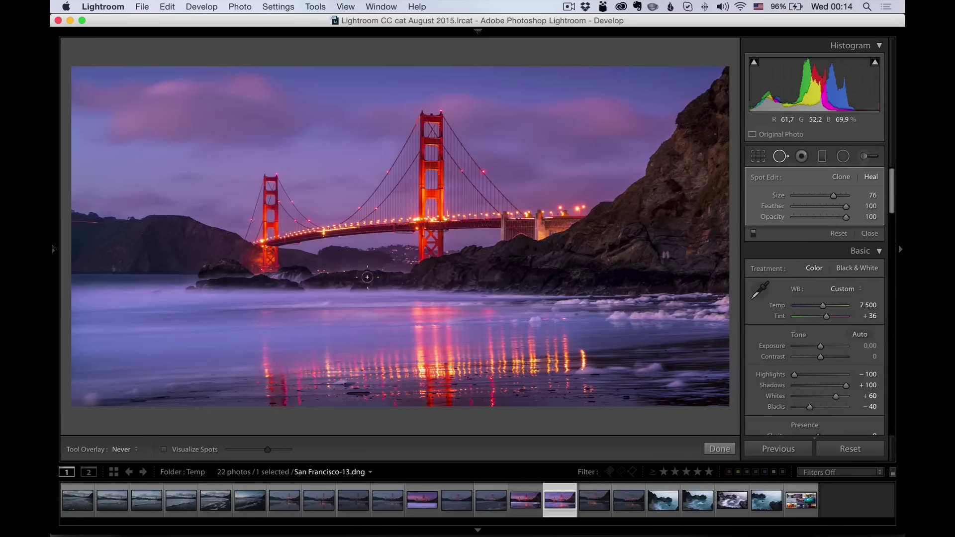
click(386, 83)
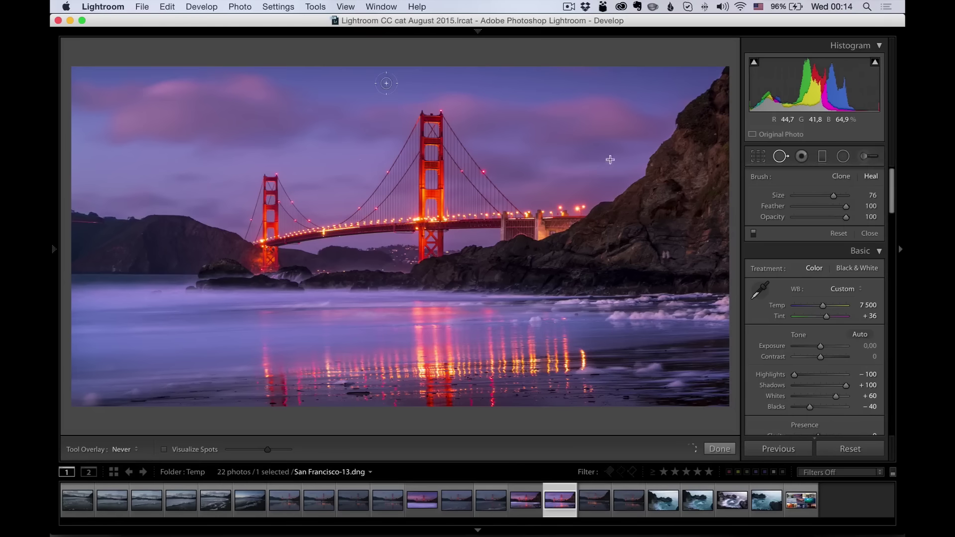
click(860, 234)
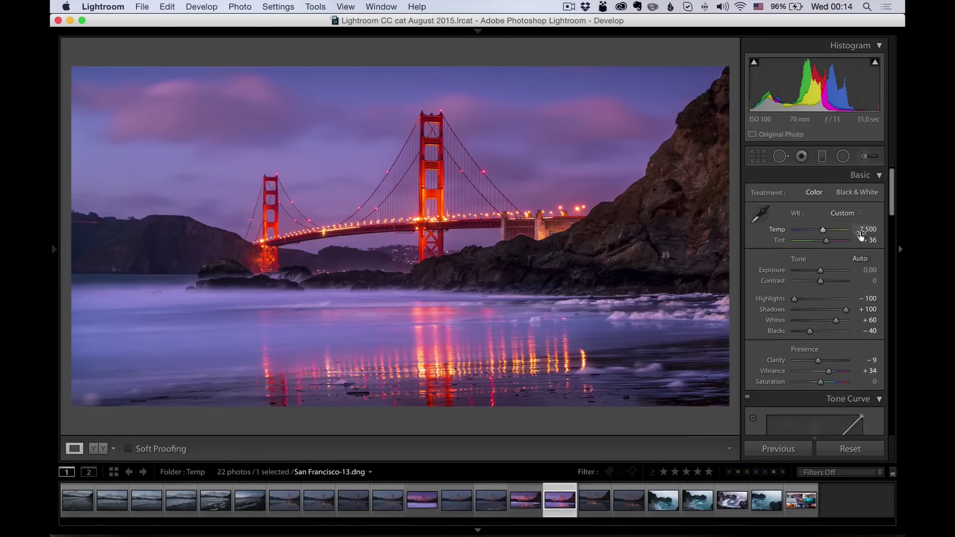
Set Contrast to +31, then briefly view the Copy 1 frame and return.
click(827, 282)
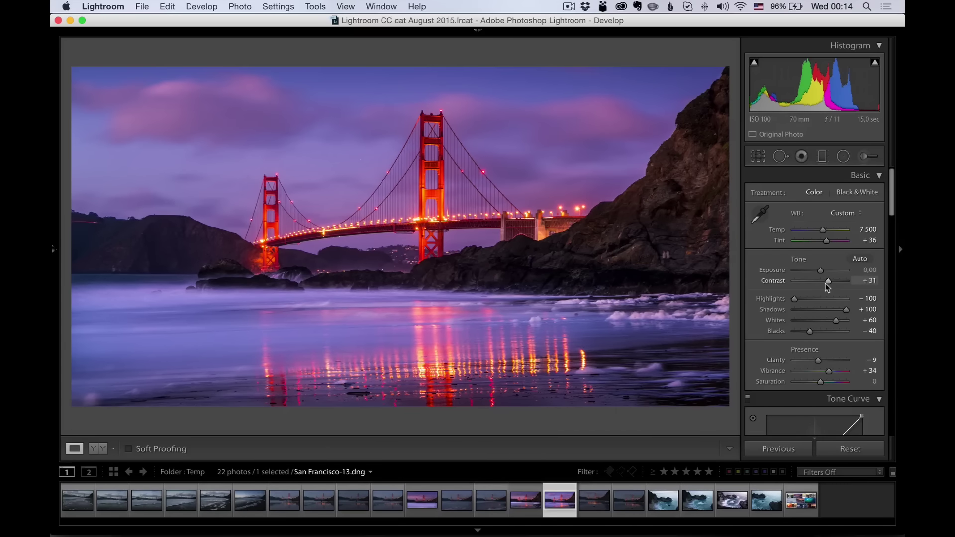
click(524, 501)
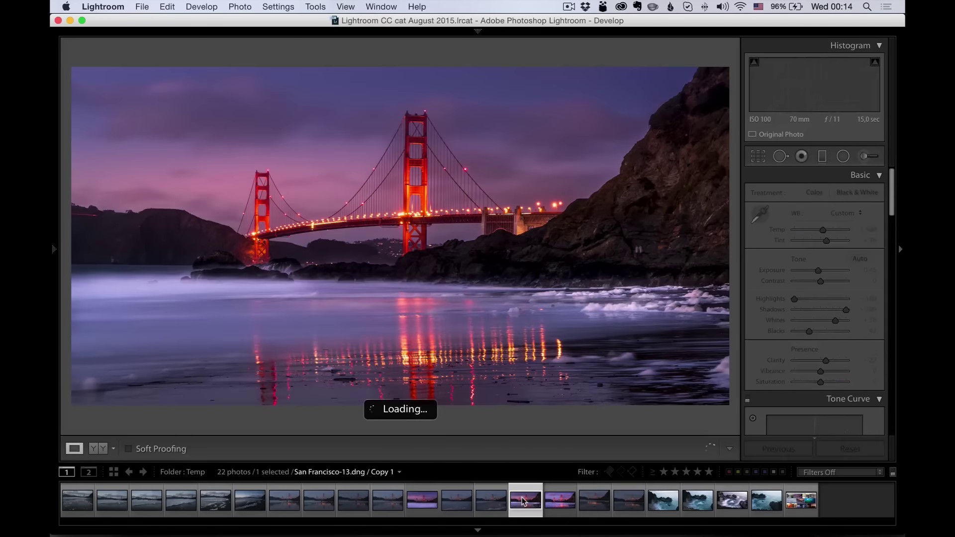
click(566, 500)
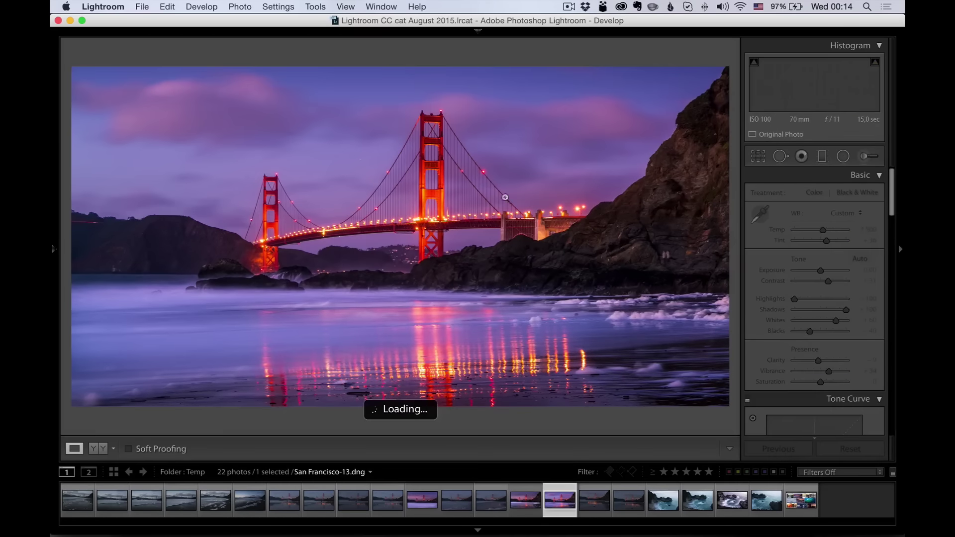
Draw a radial filter ellipse over the left sky and invert its mask.
click(842, 157)
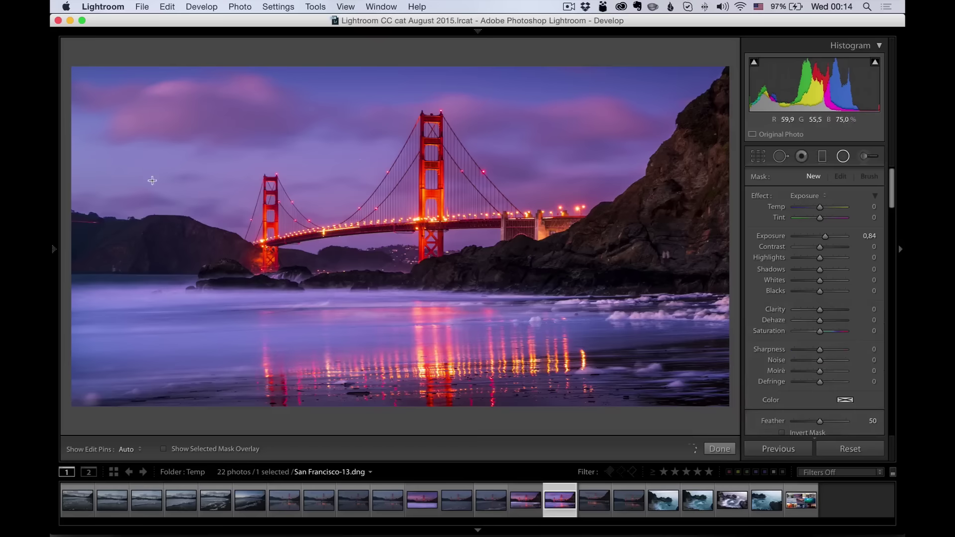
drag(152, 180, 421, 262)
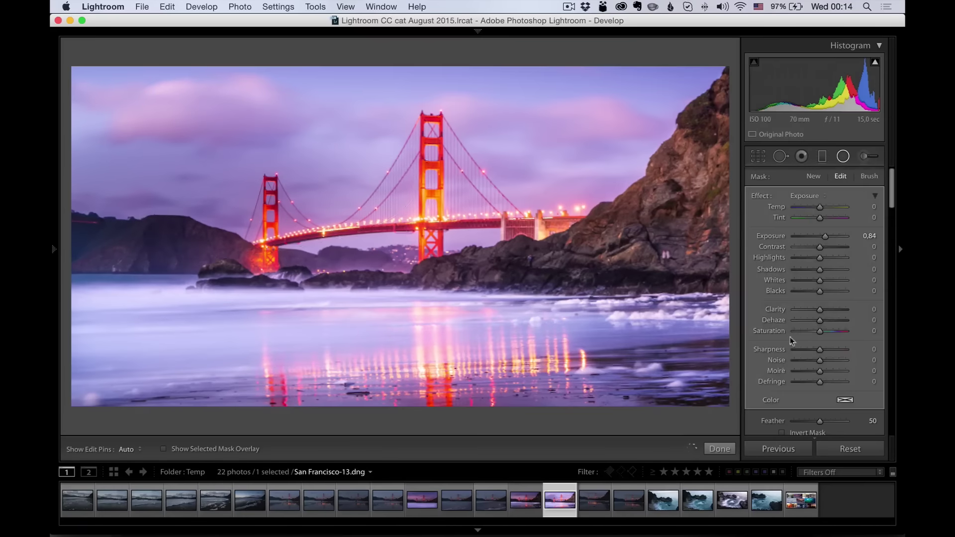
scroll(791, 341, down, 3)
click(820, 357)
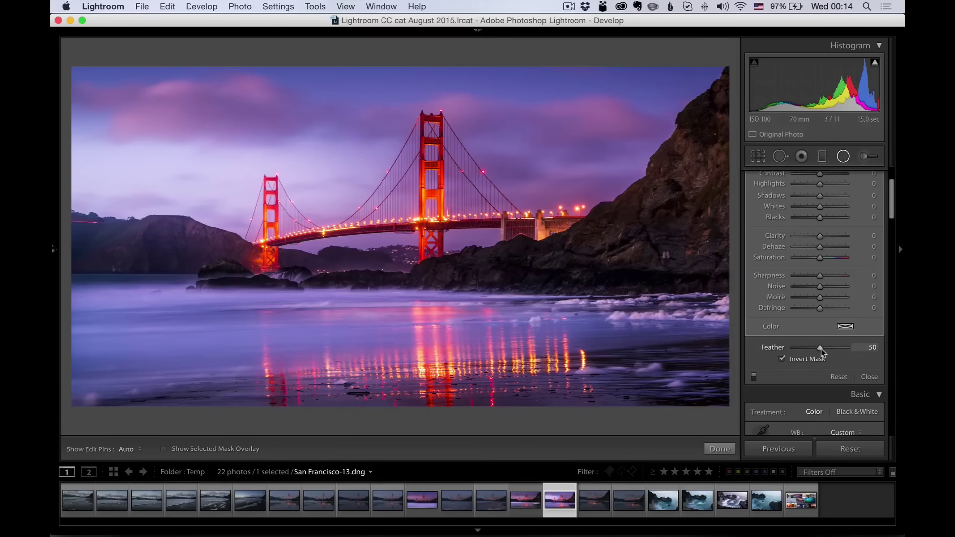
scroll(815, 298, up, 4)
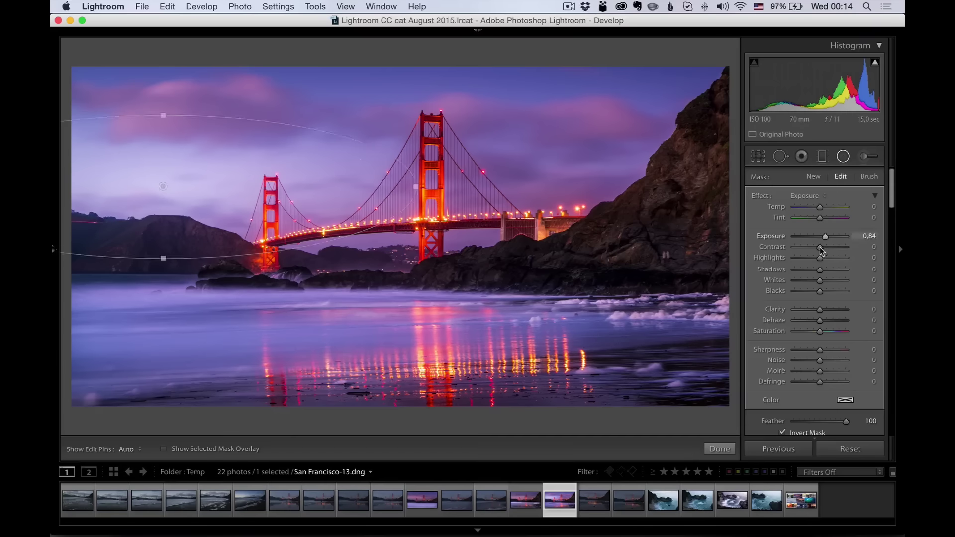
Set the radial filter to Temp 70 and Tint 57, toggle it off and on to compare.
click(839, 207)
click(836, 218)
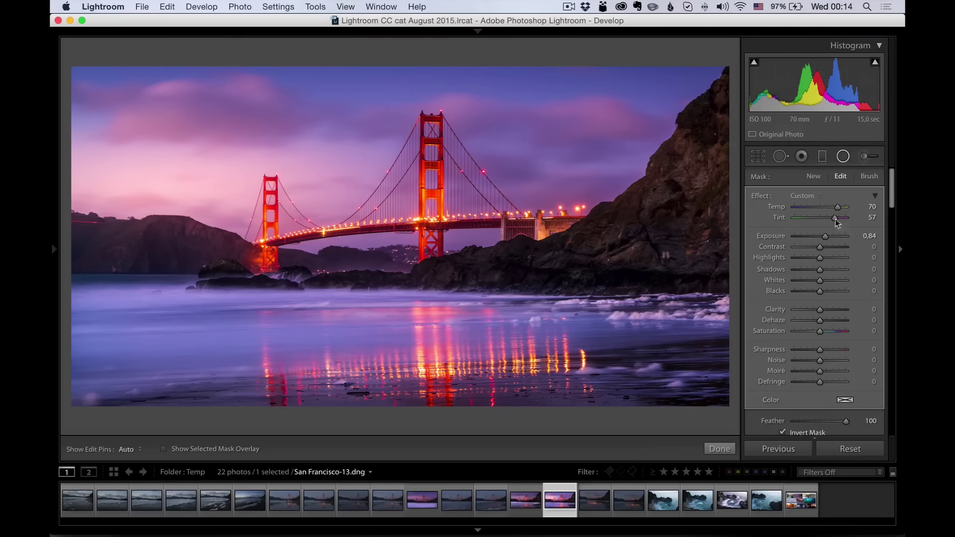
scroll(783, 362, down, 4)
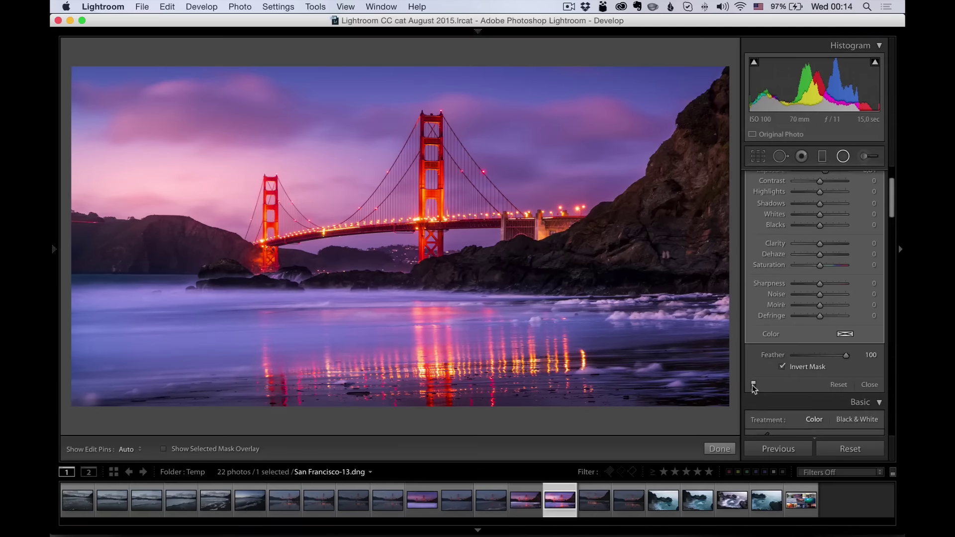
click(753, 385)
click(753, 386)
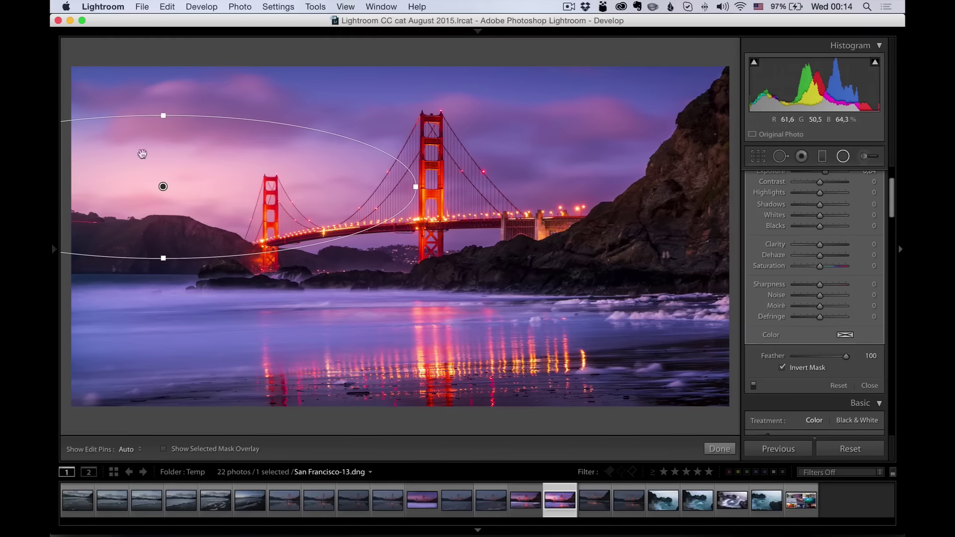
click(719, 450)
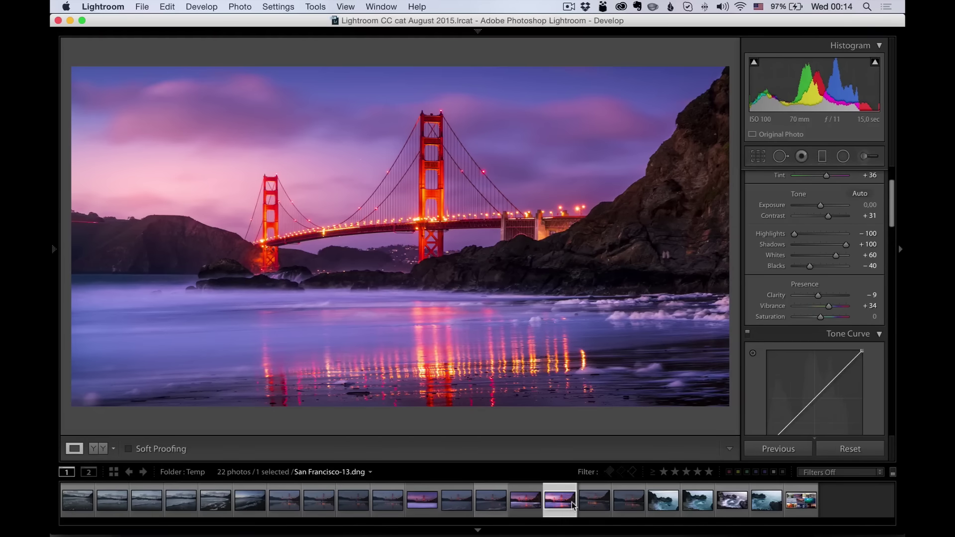
Copy the edited photo's develop settings, including brush and graduated filter adjustments.
key(super+shift+c)
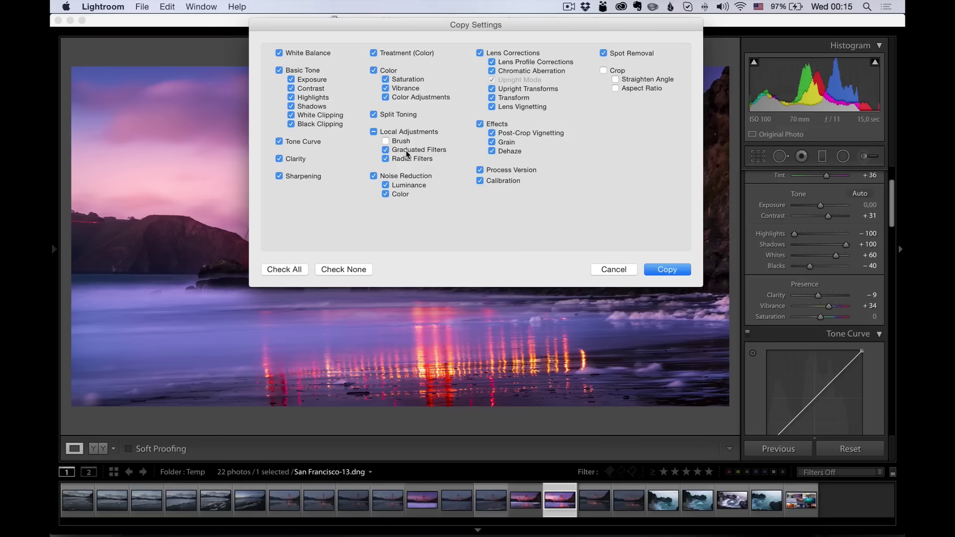
click(405, 150)
click(401, 142)
click(406, 150)
click(676, 271)
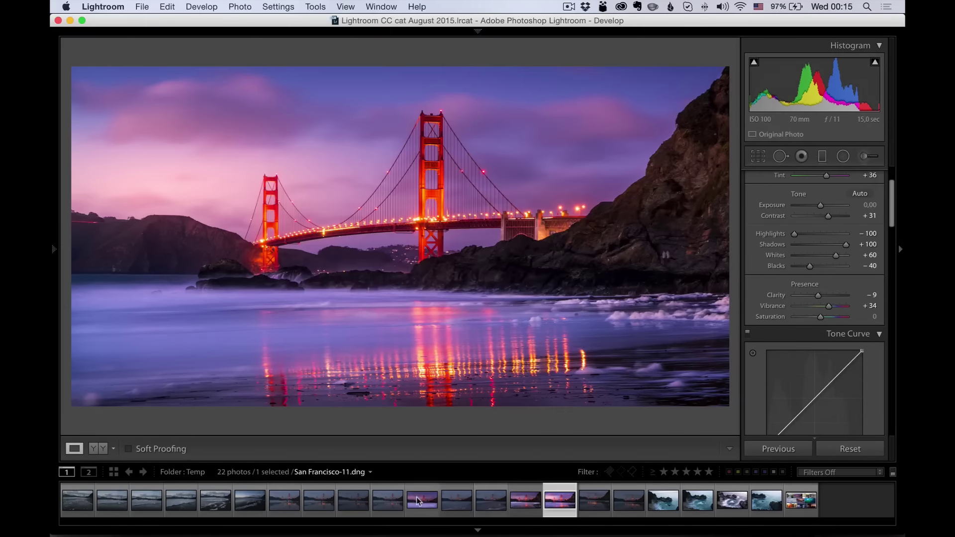
Paste the copied settings onto San Francisco-11 Copy 1.
click(457, 500)
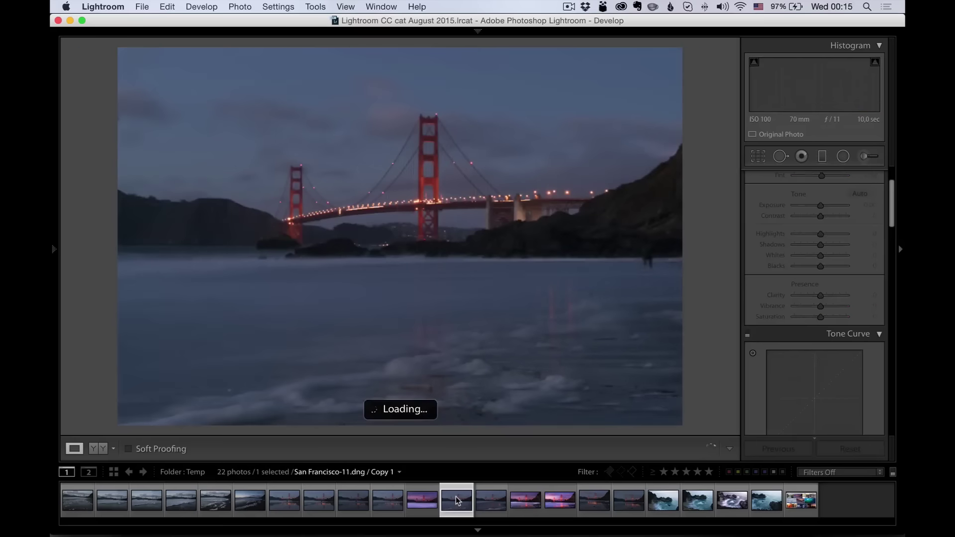
key(super+shift+v)
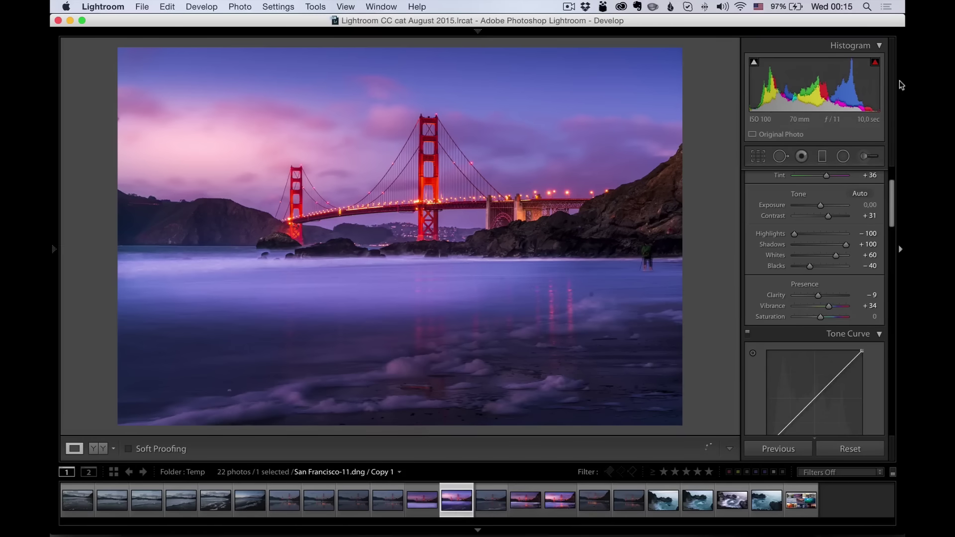
click(758, 156)
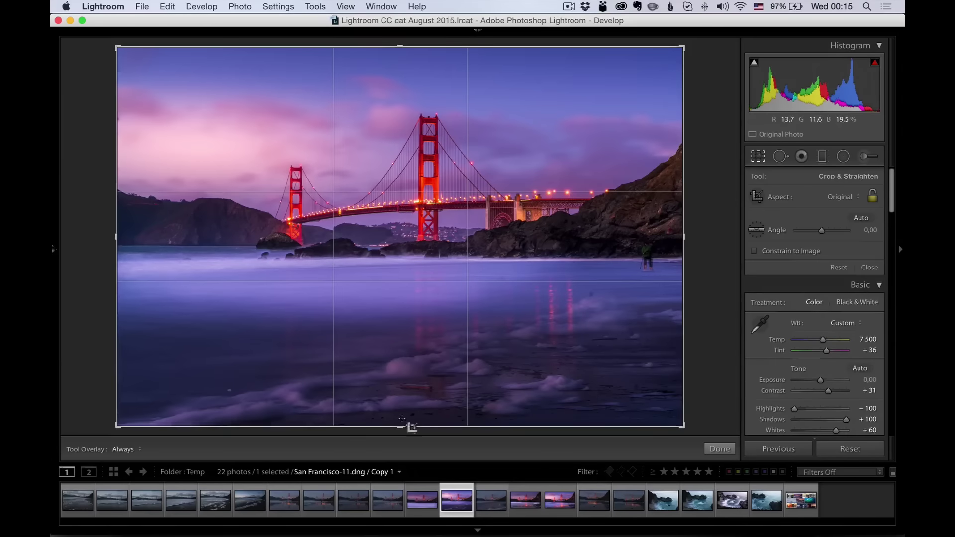
Crop away the dark bottom foreground and narrow the right edge of San Francisco-11 Copy 1.
drag(403, 427, 411, 366)
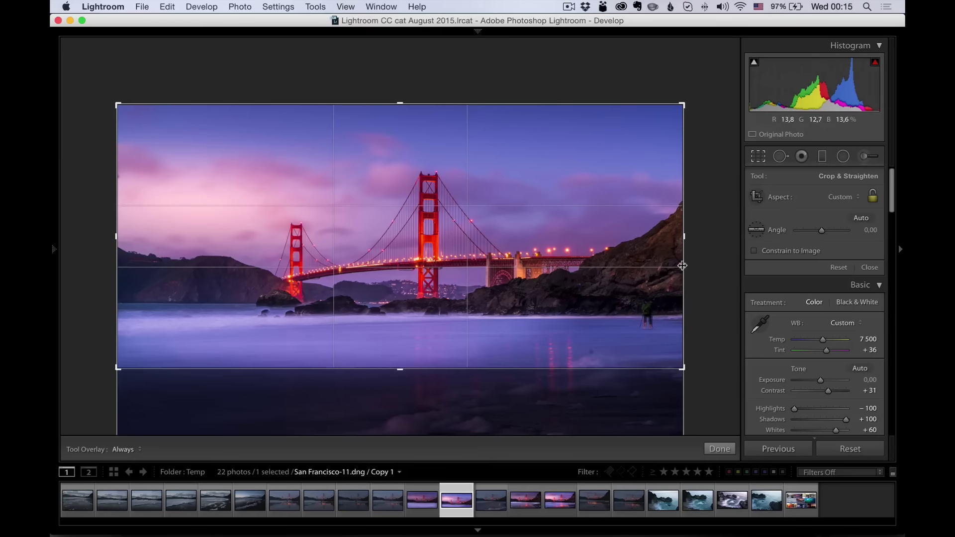
drag(684, 238, 656, 239)
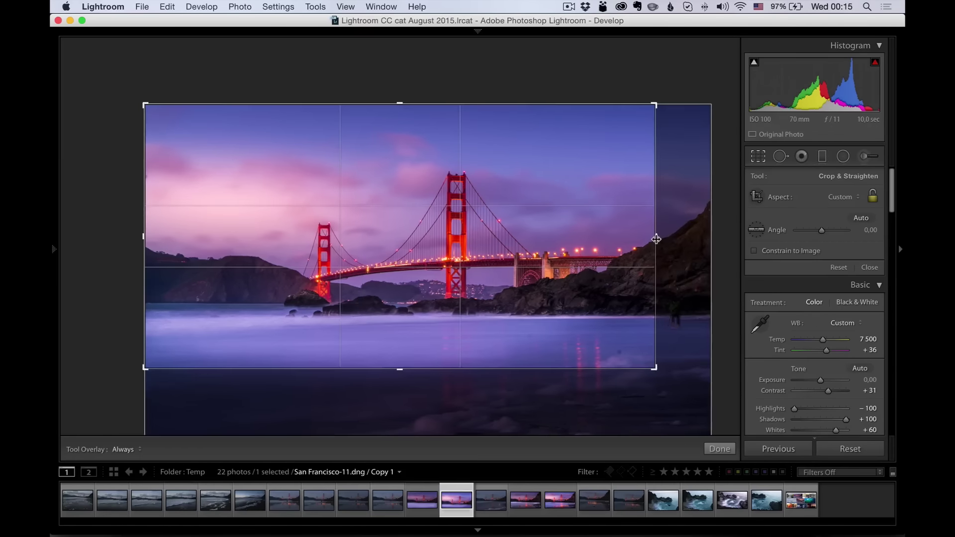
key(Return)
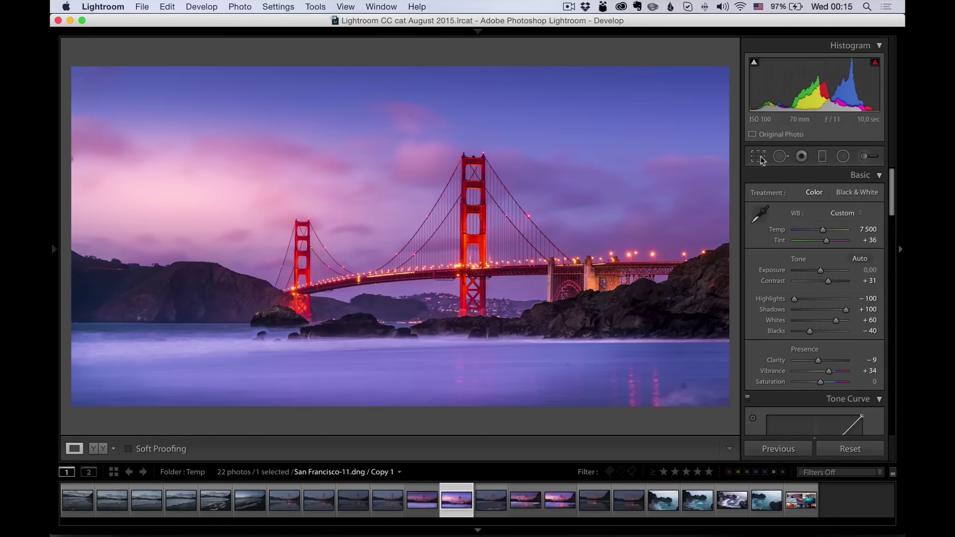
click(780, 157)
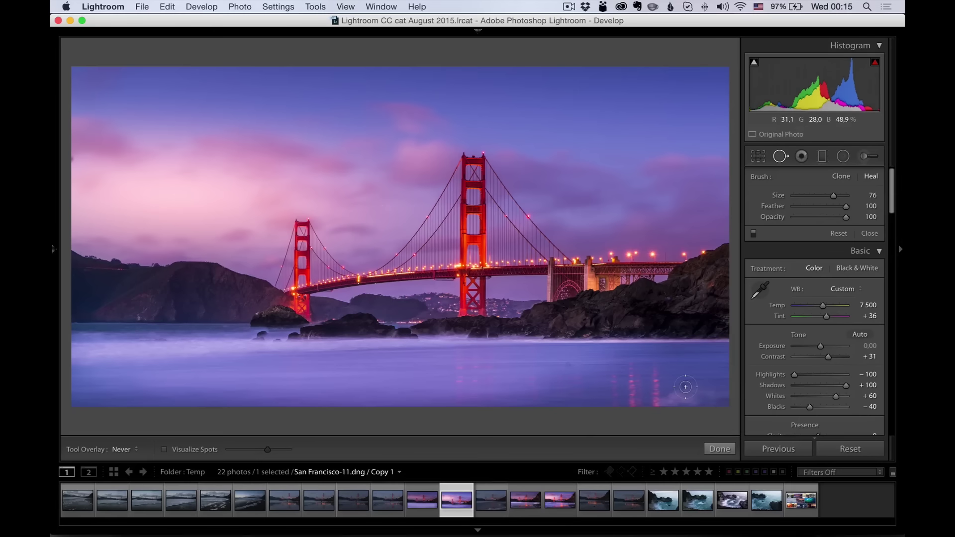
click(876, 234)
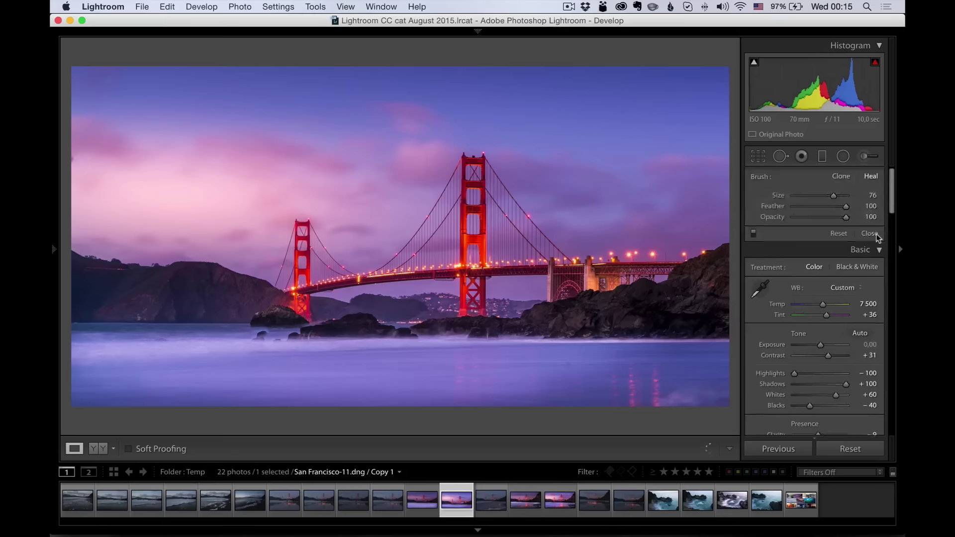
Raise the brushed water adjustment's exposure from 0.84 to 1.23.
click(866, 156)
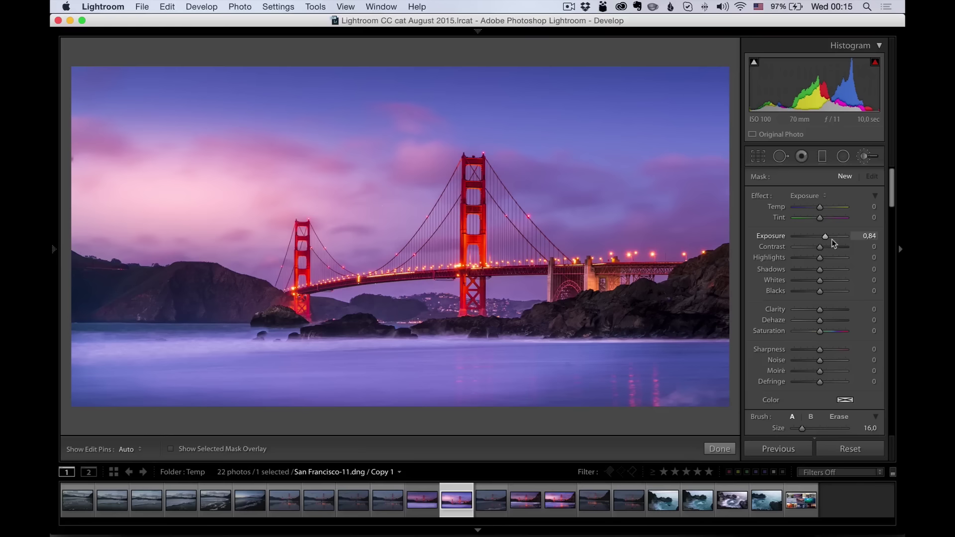
scroll(152, 377, up, 3)
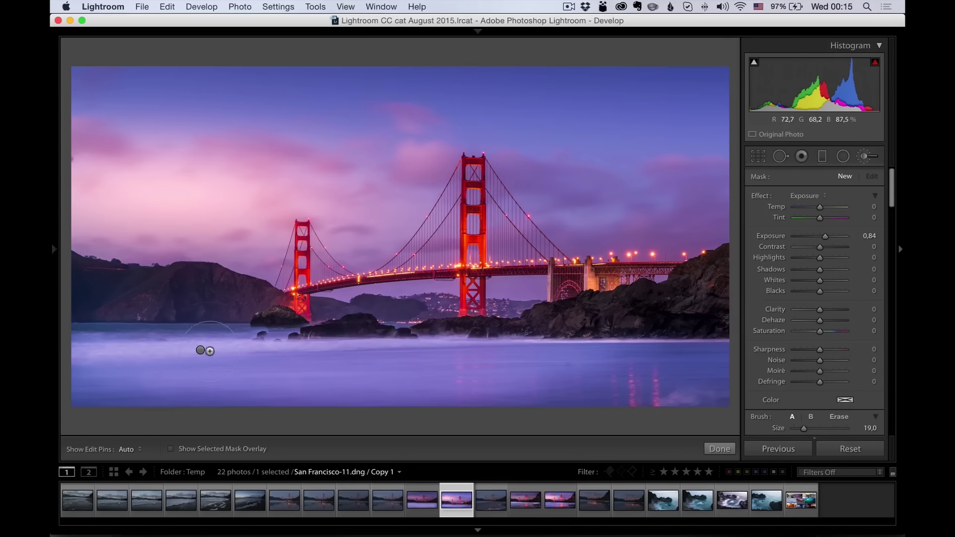
click(200, 350)
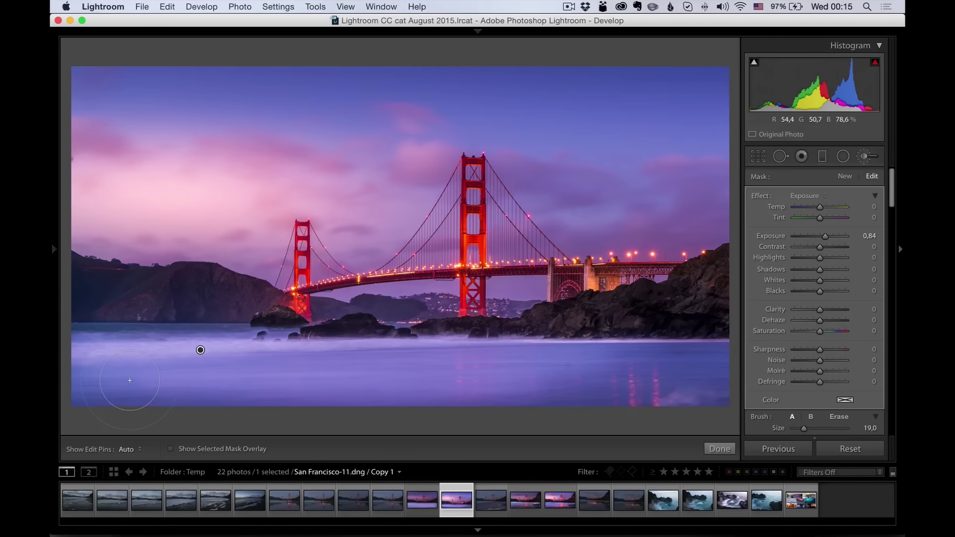
key(h)
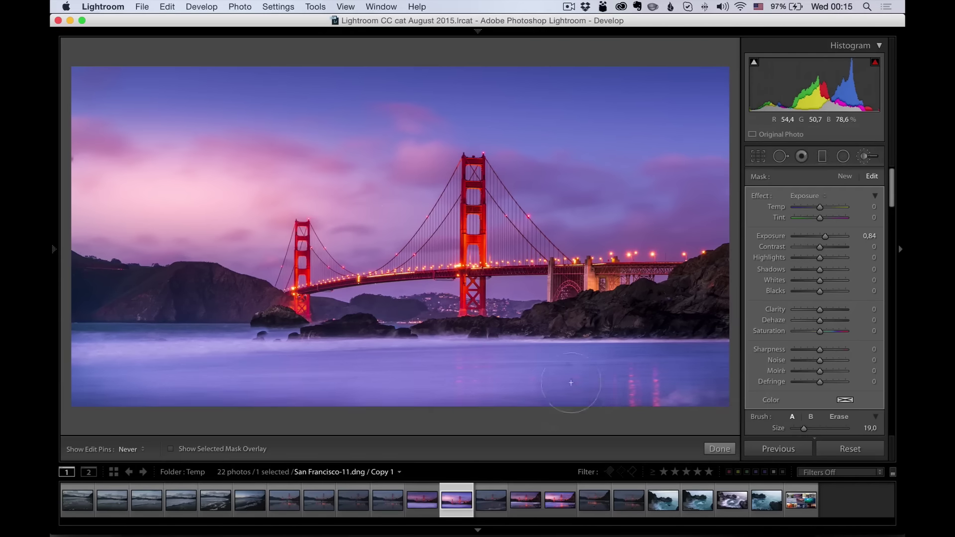
key(h)
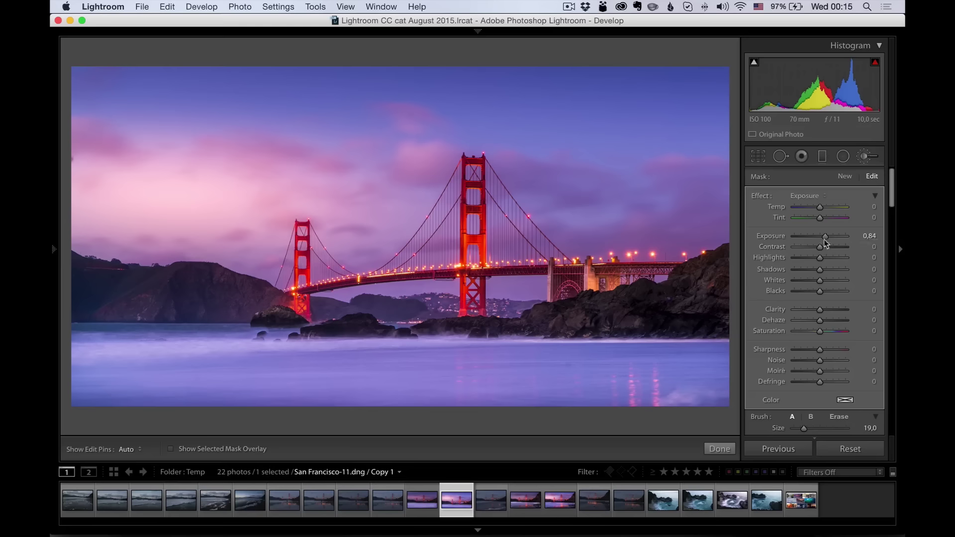
drag(825, 237, 827, 238)
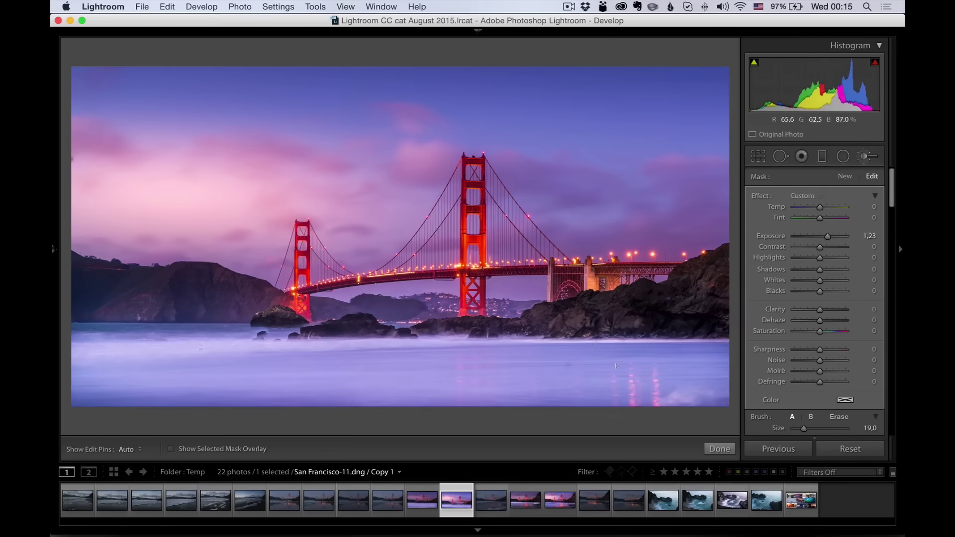
click(719, 449)
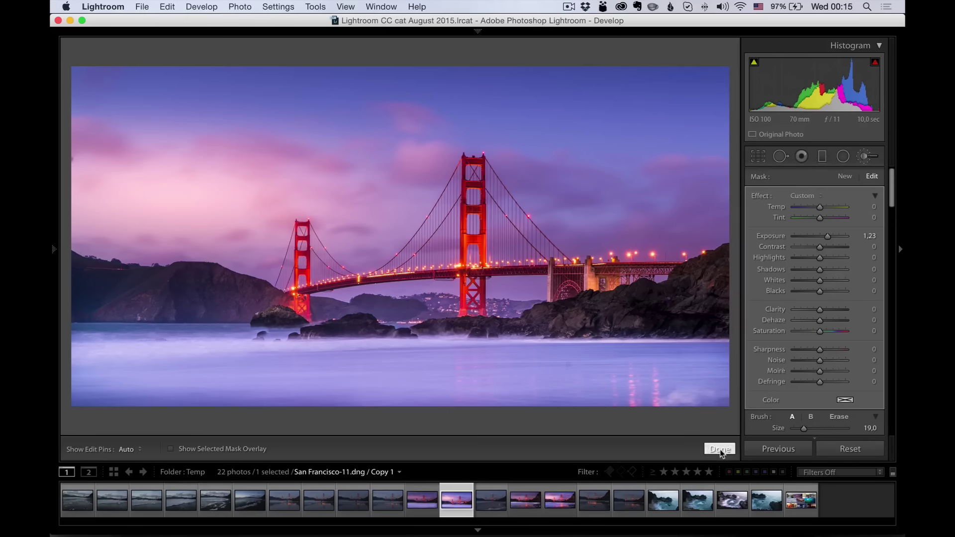
click(781, 156)
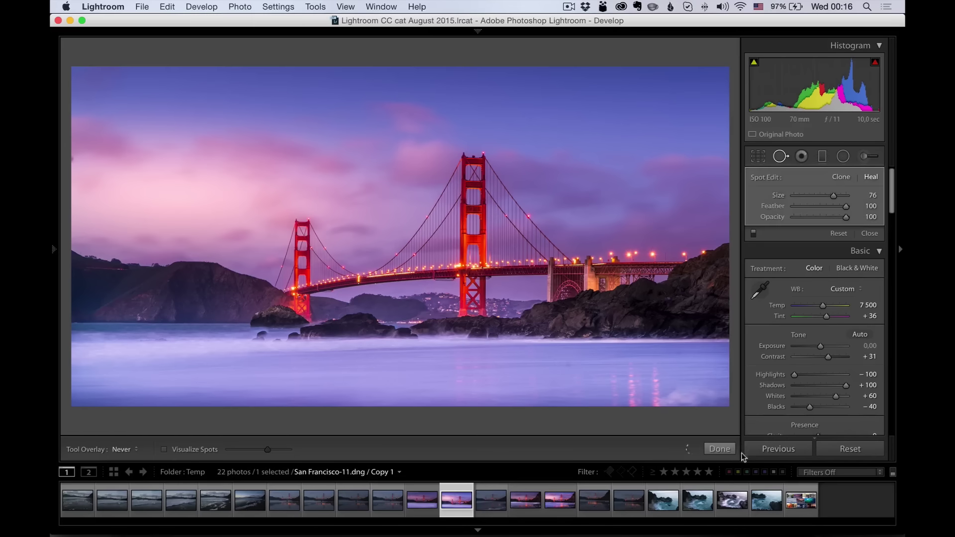
click(721, 449)
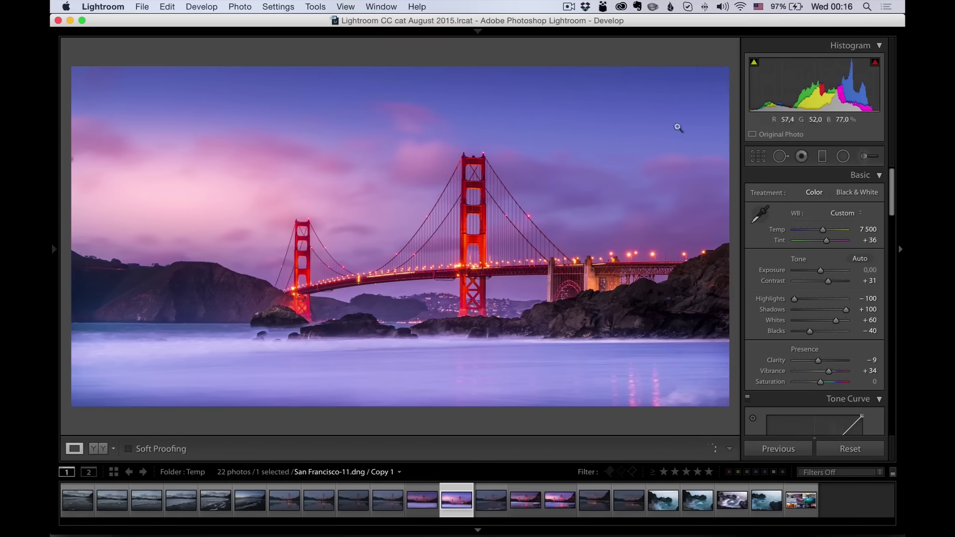
Reposition the −0.63 sky gradient and delete the lower gradient.
click(840, 157)
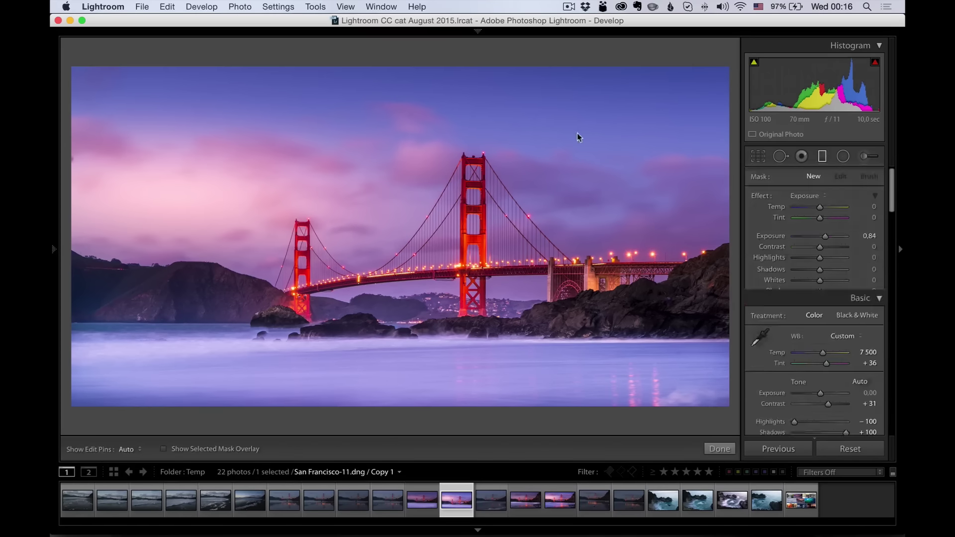
drag(464, 102, 465, 126)
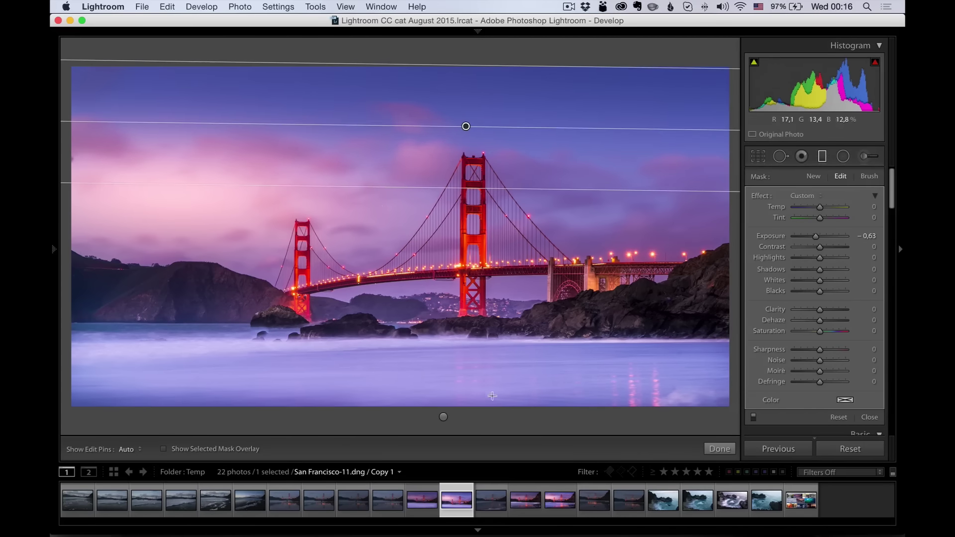
click(443, 417)
key(Delete)
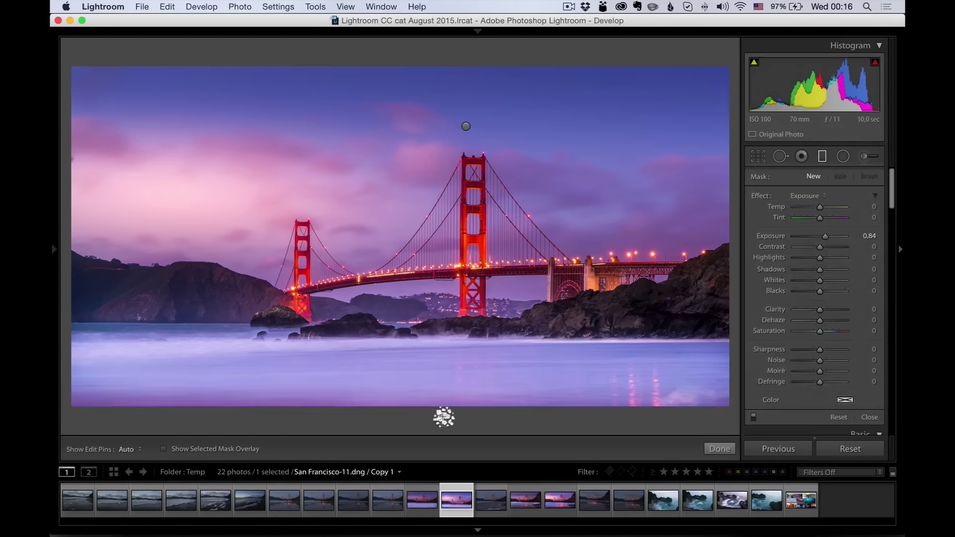
click(720, 449)
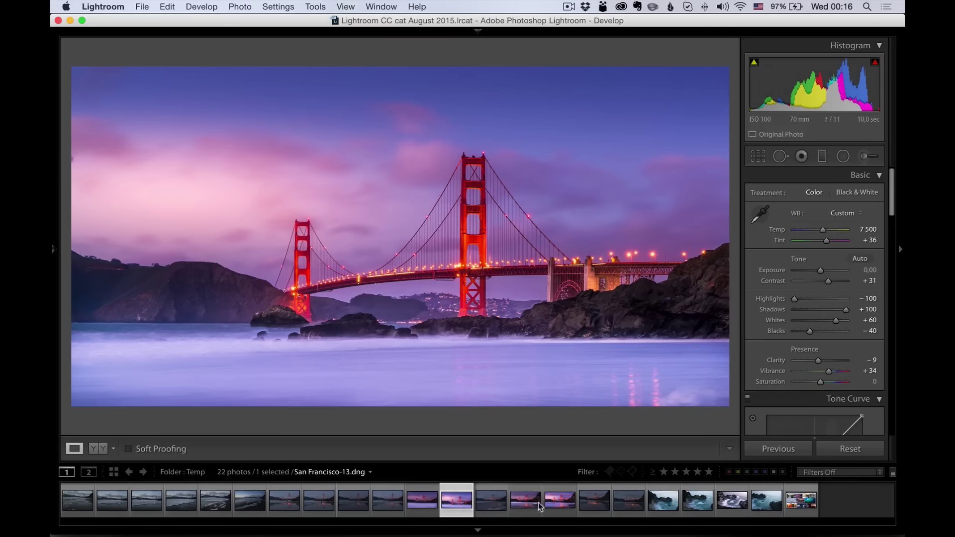
Compare the two bridge edits side by side in Compare view, with panels hidden and lights dimmed.
super+click(560, 503)
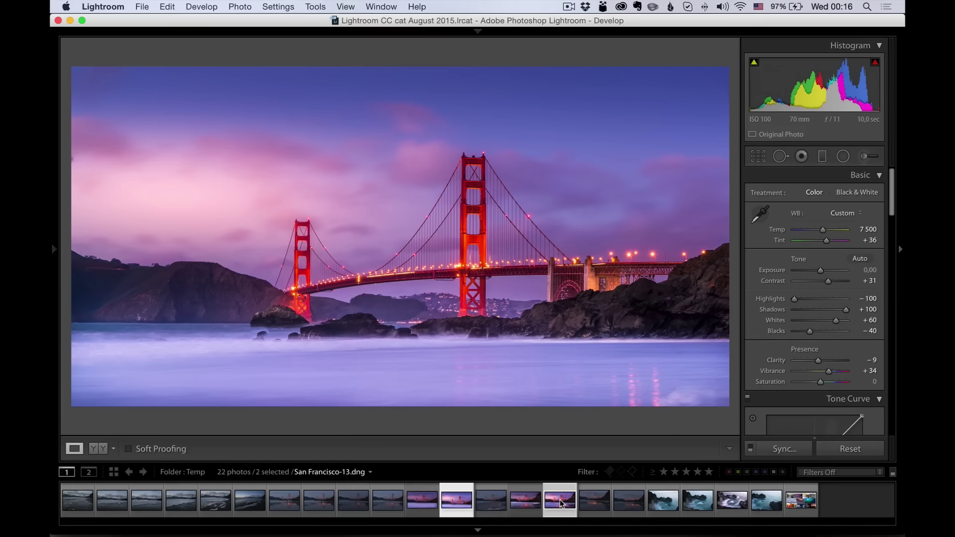
key(c)
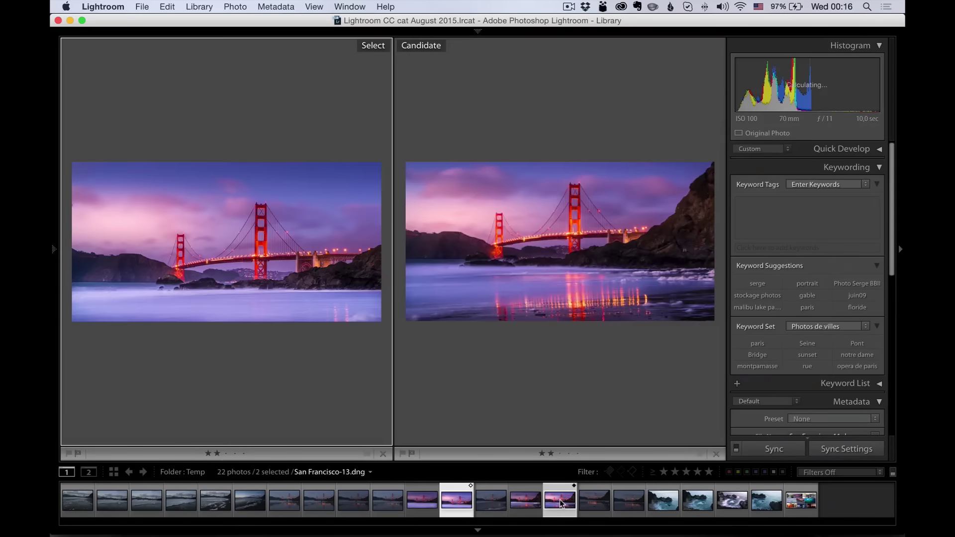
key(shift+Tab)
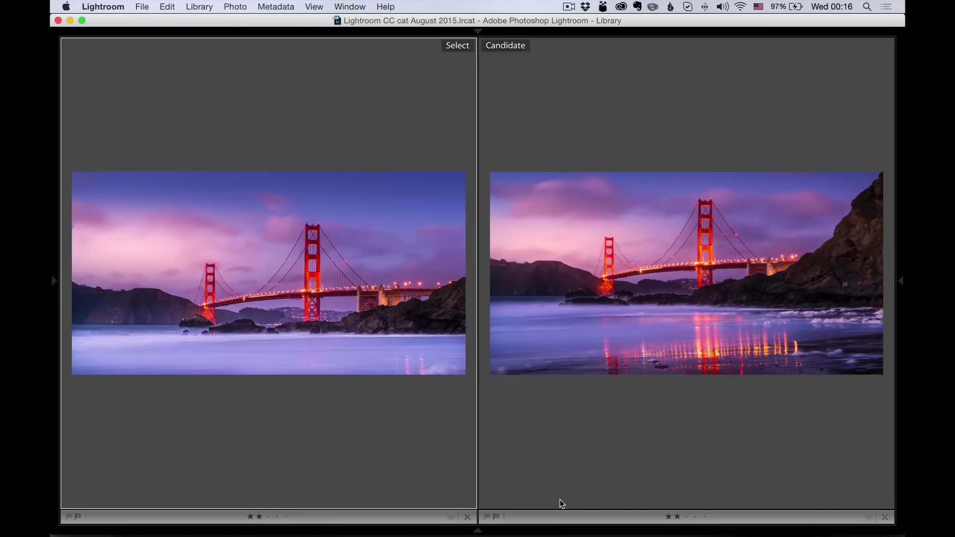
key(l)
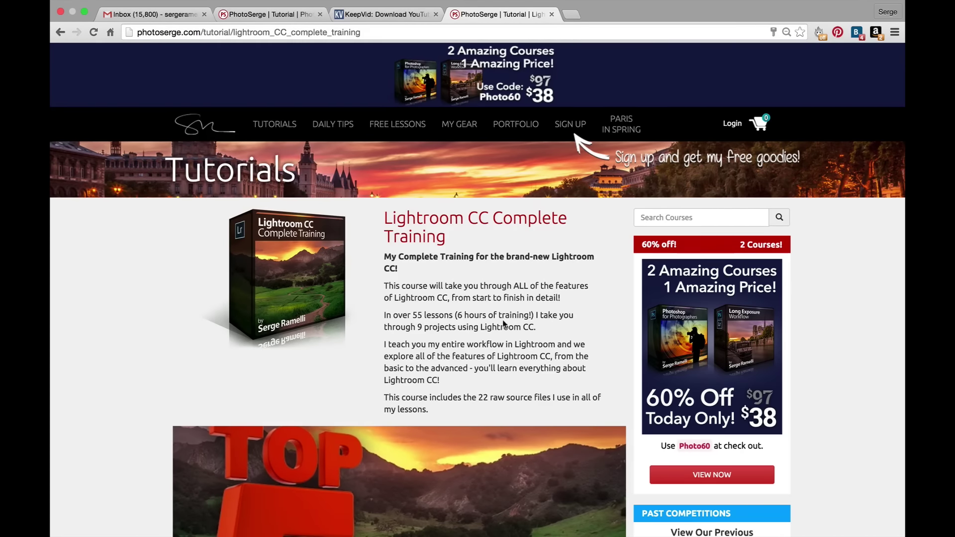
Scroll down to the Before/After gallery and enlarge the Panorama Before photo.
scroll(504, 324, down, 6)
scroll(503, 323, down, 3)
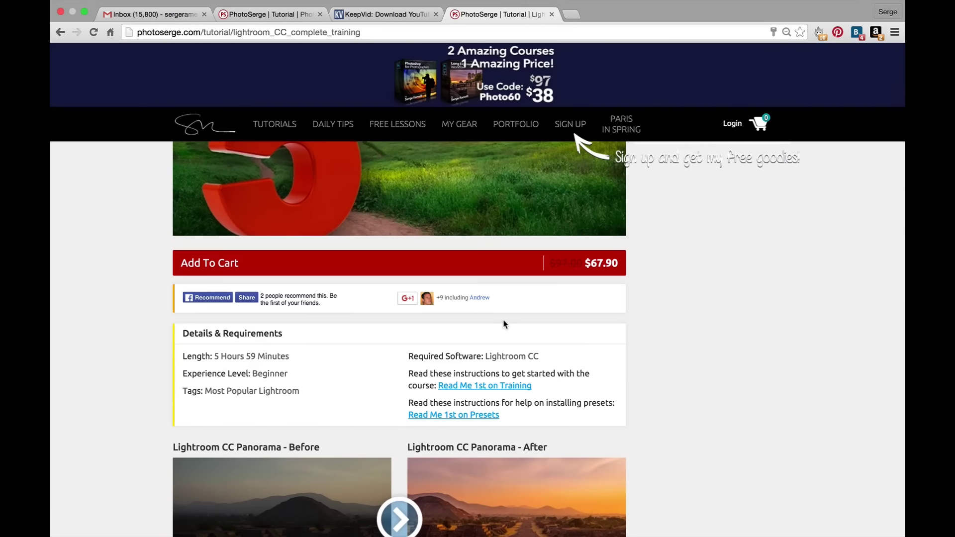
scroll(741, 302, down, 4)
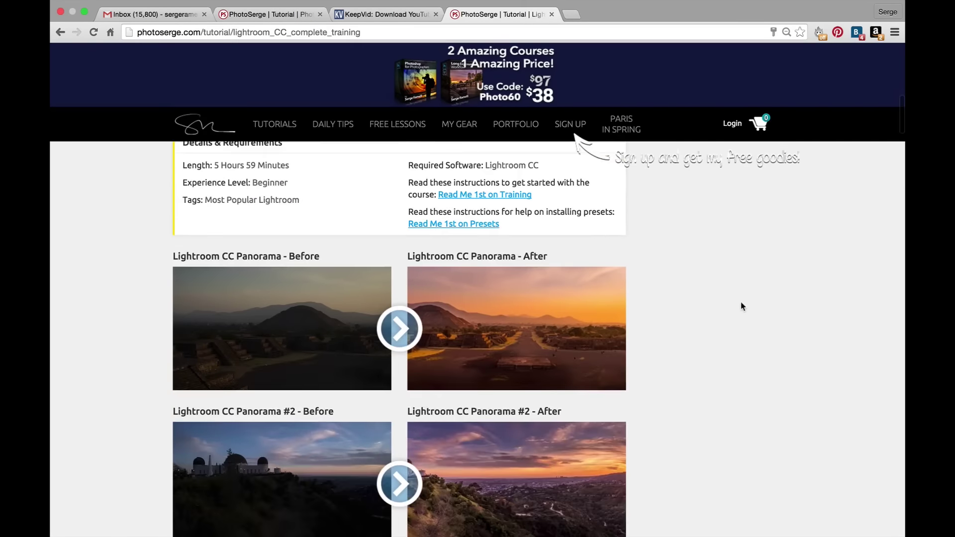
click(335, 308)
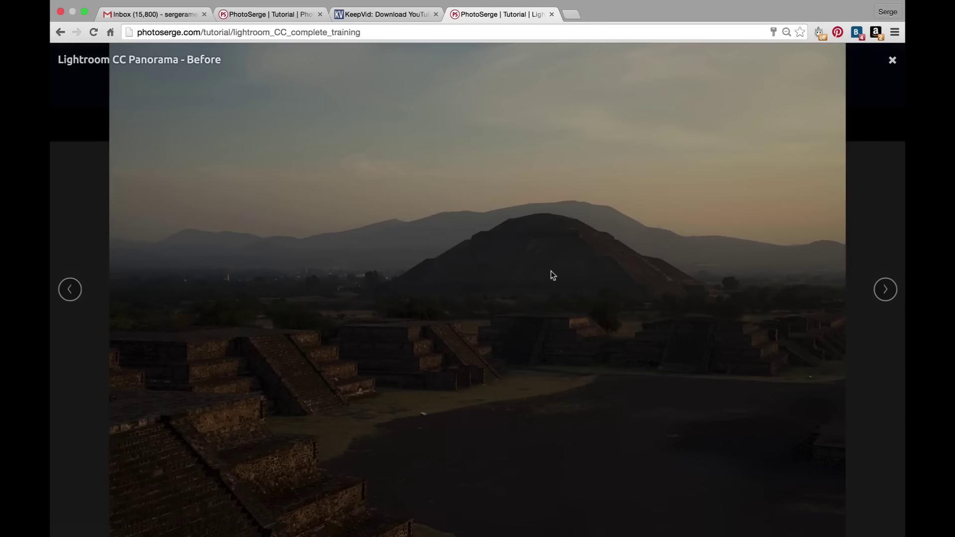
Step through the Panorama, Panorama #2, HDR, Panorama #3 and Black and White before-and-after pairs.
click(885, 289)
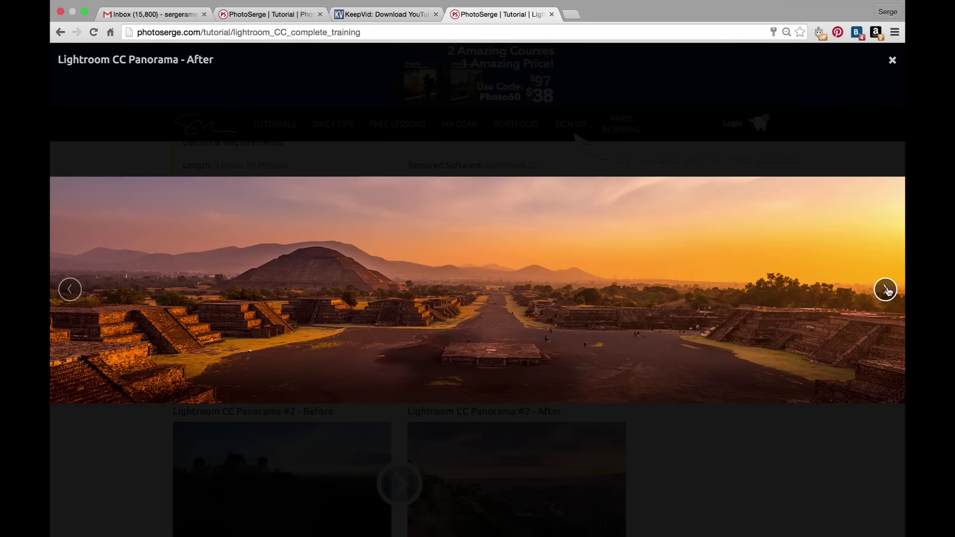
click(886, 289)
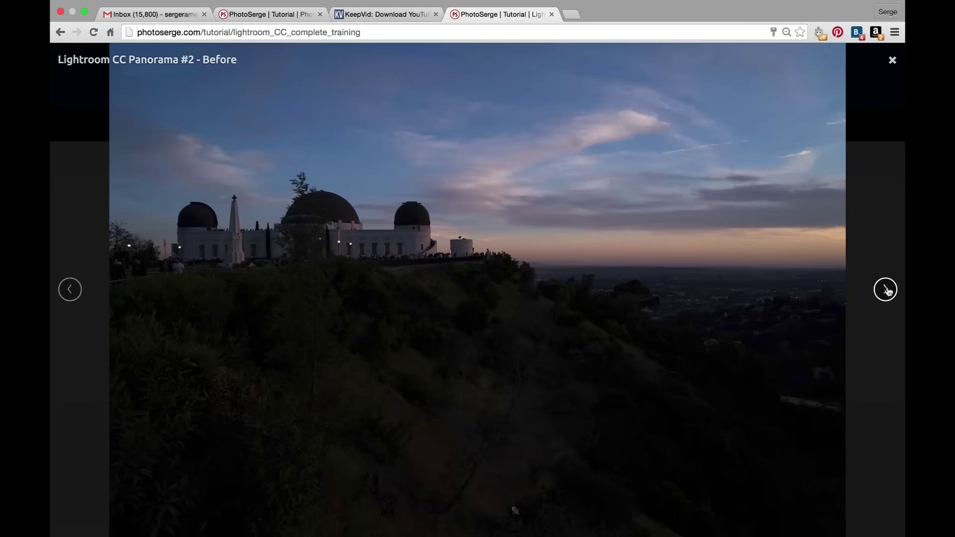
click(885, 289)
click(885, 290)
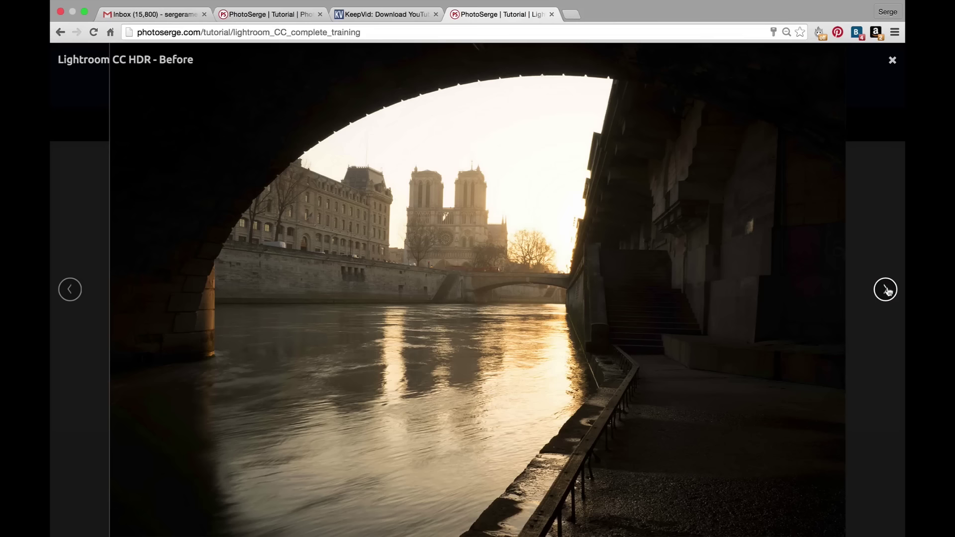
click(886, 290)
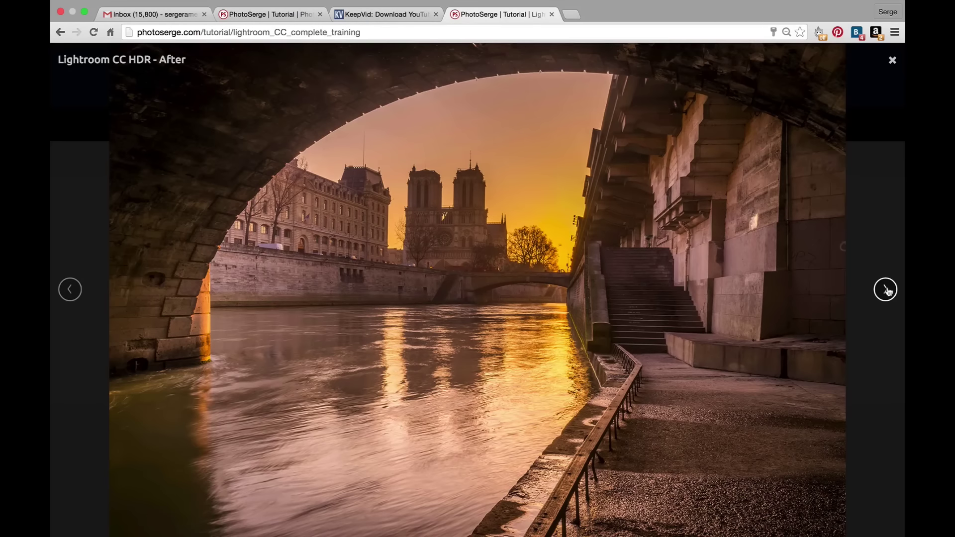
click(886, 289)
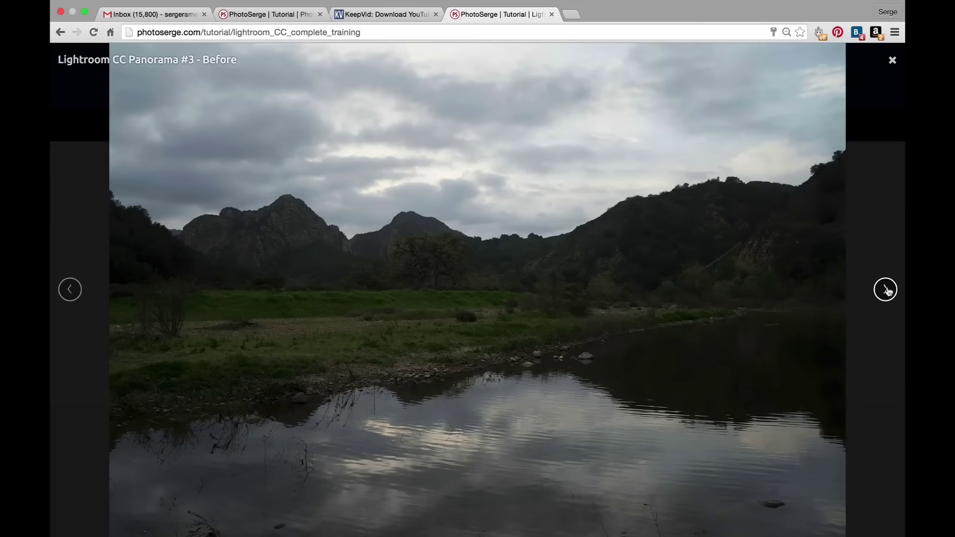
click(885, 290)
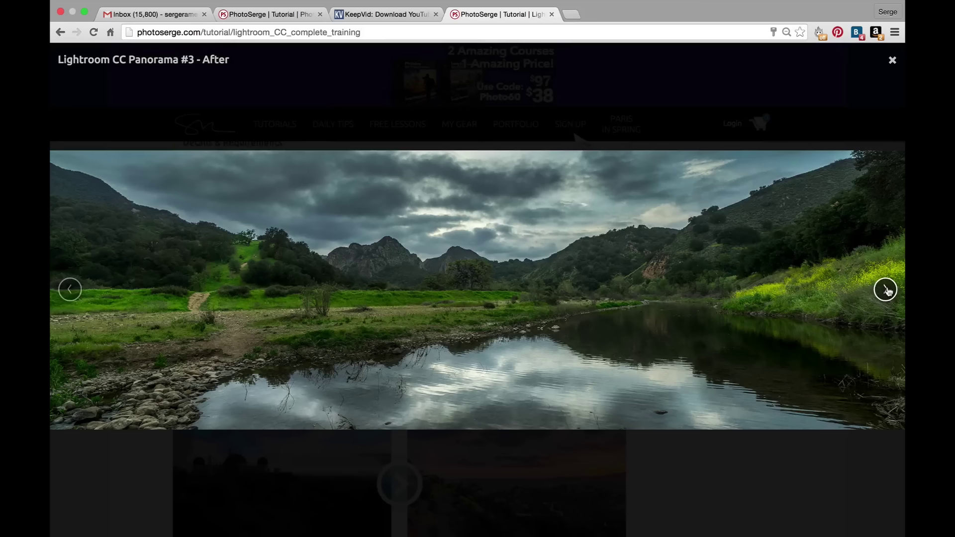
click(886, 290)
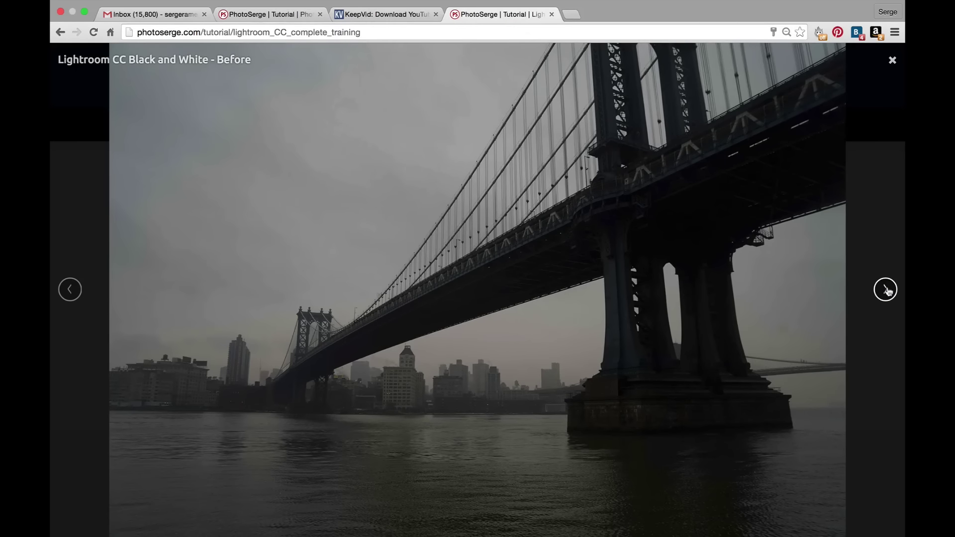
click(886, 289)
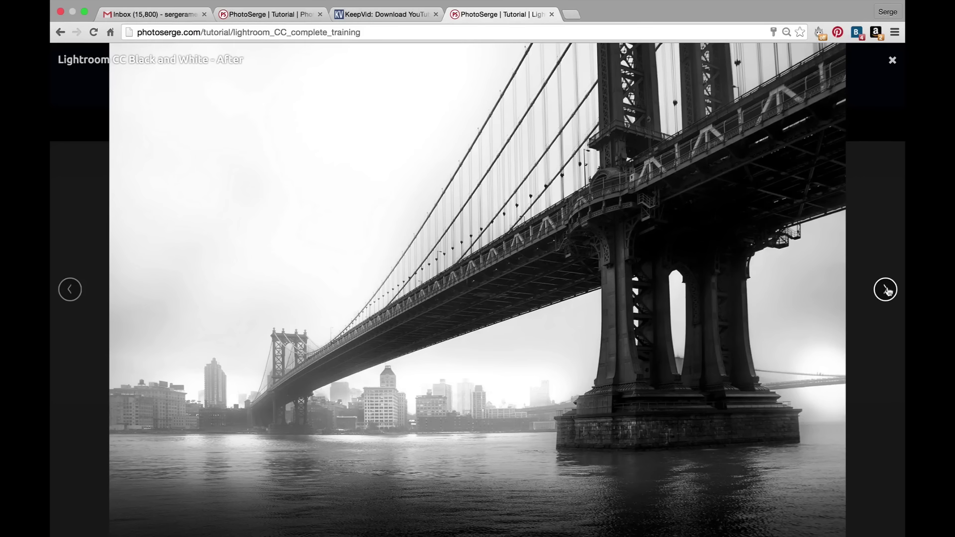
View the Portrait #1, Split Toning and Portrait #2 pairs, then close the lightbox.
click(886, 289)
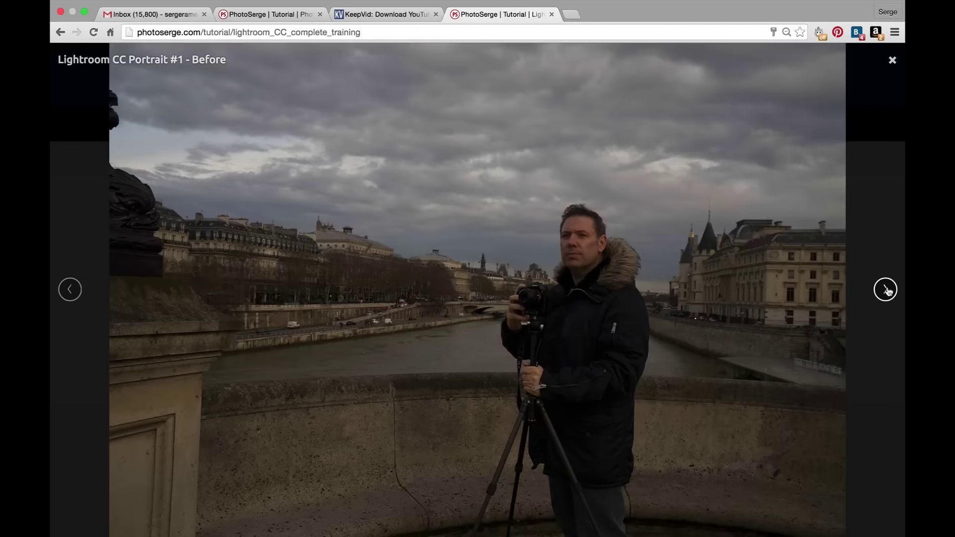
click(887, 290)
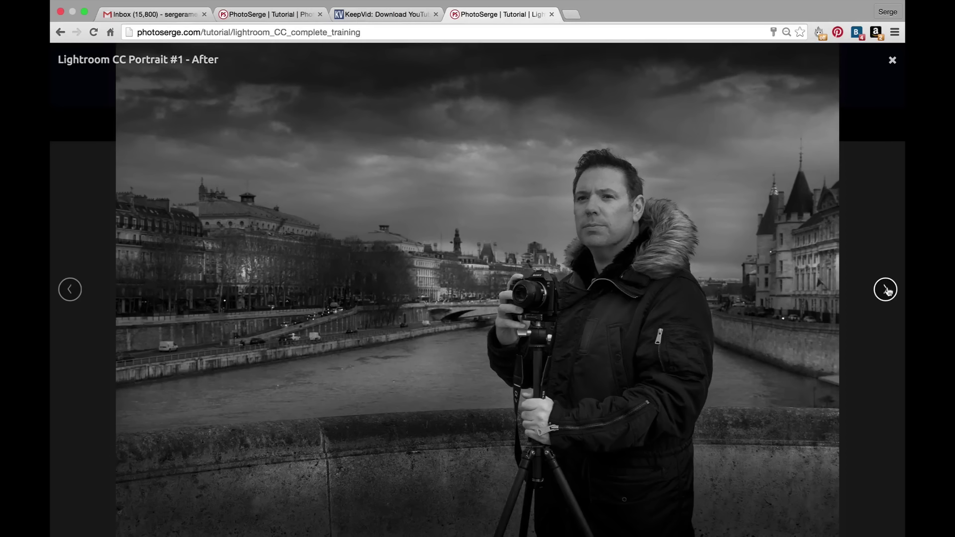
click(886, 290)
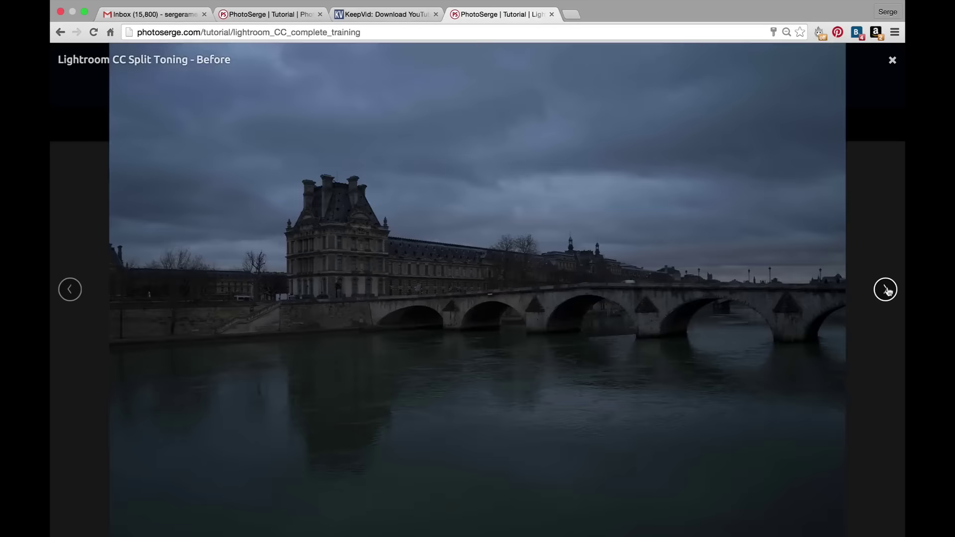
click(886, 290)
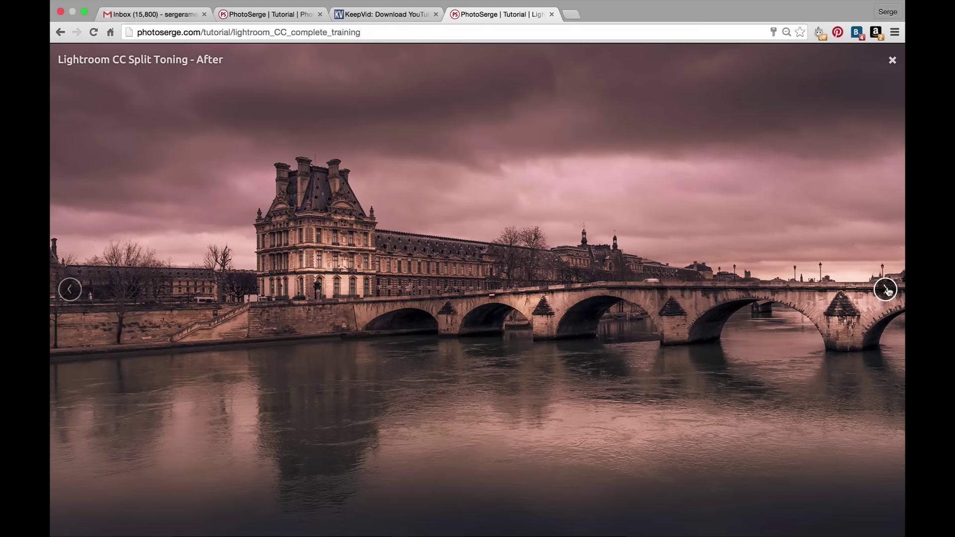
click(886, 289)
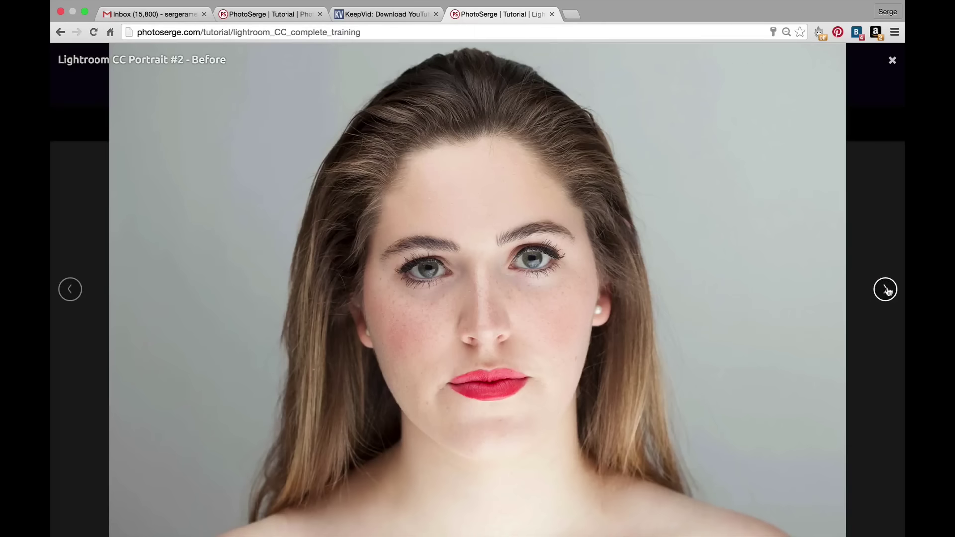
click(886, 290)
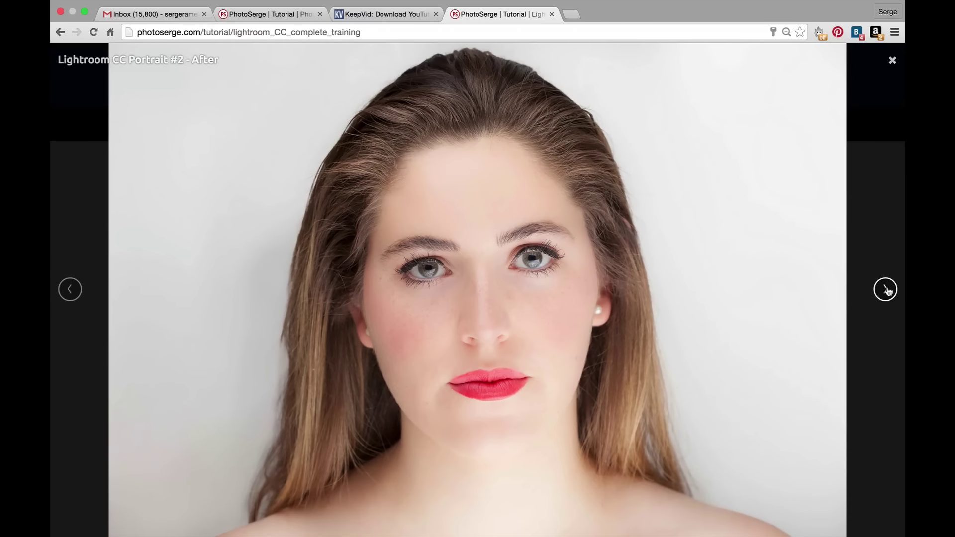
click(893, 60)
scroll(747, 209, down, 10)
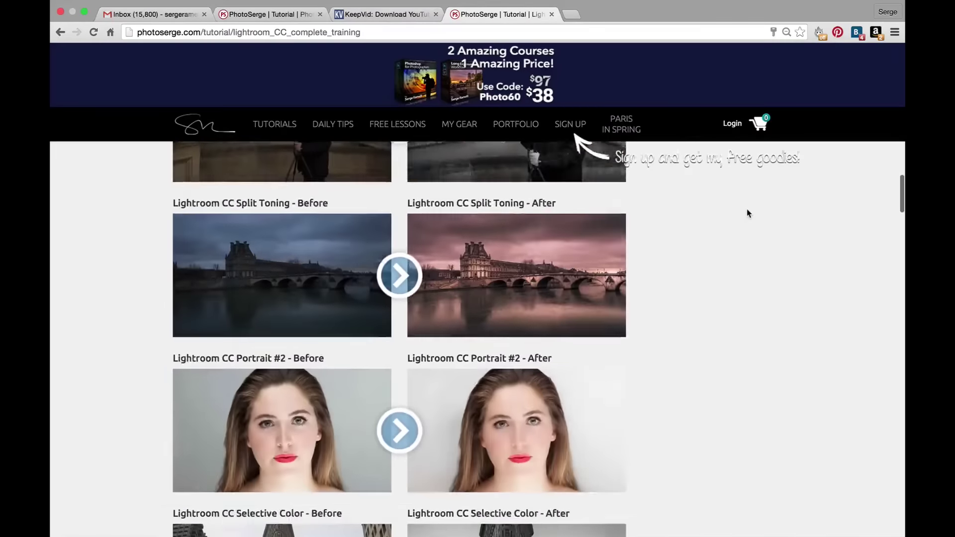
Scroll through the course lesson list down to Lessons 31-37.
scroll(747, 209, down, 10)
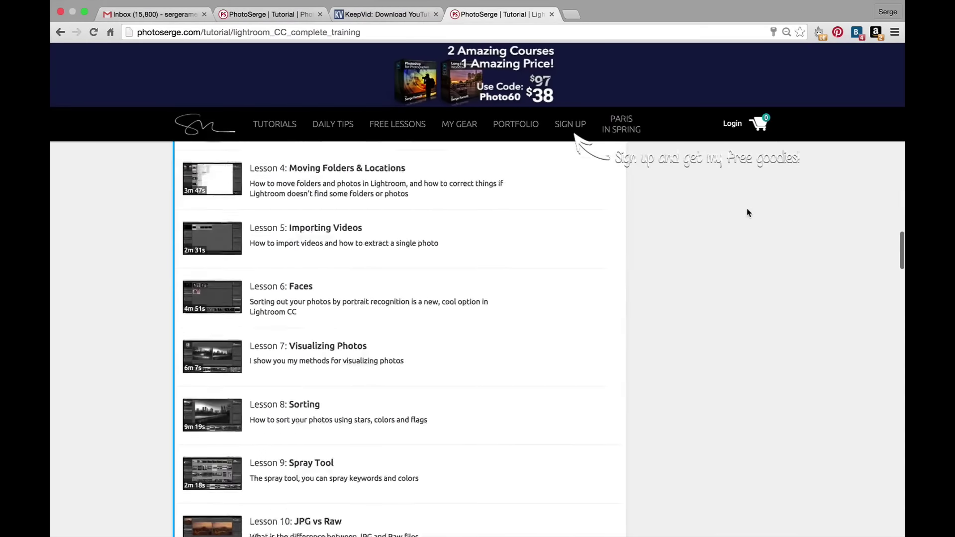
scroll(747, 212, down, 4)
scroll(669, 256, down, 2)
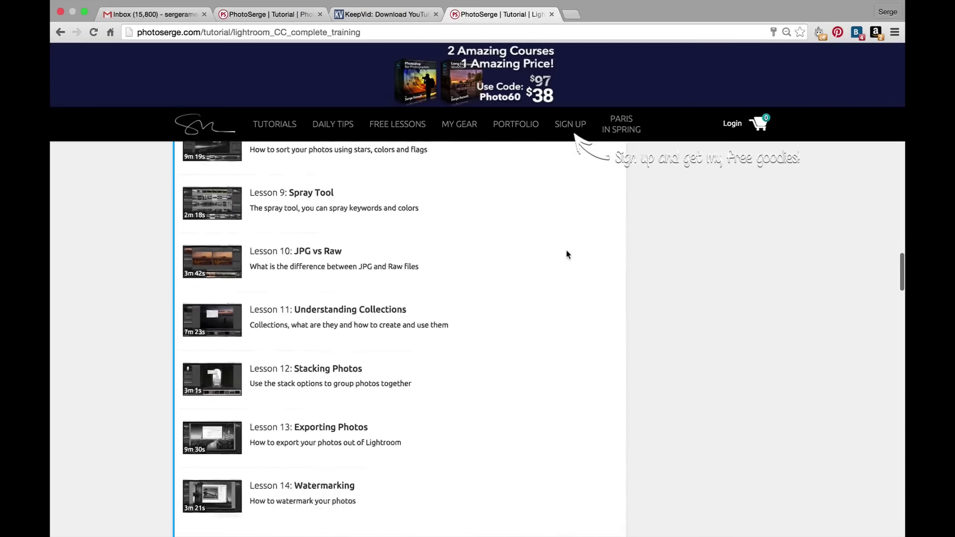
scroll(584, 255, down, 15)
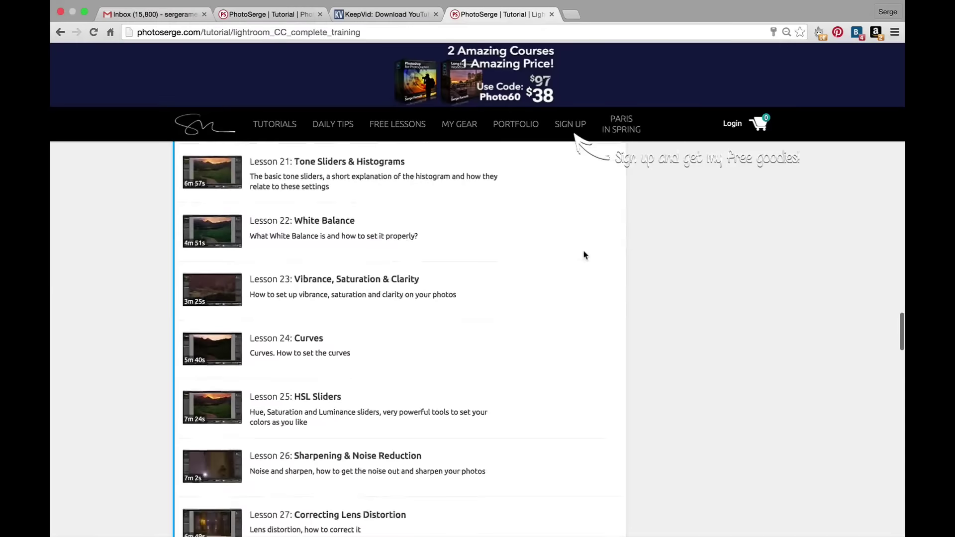
scroll(583, 254, down, 12)
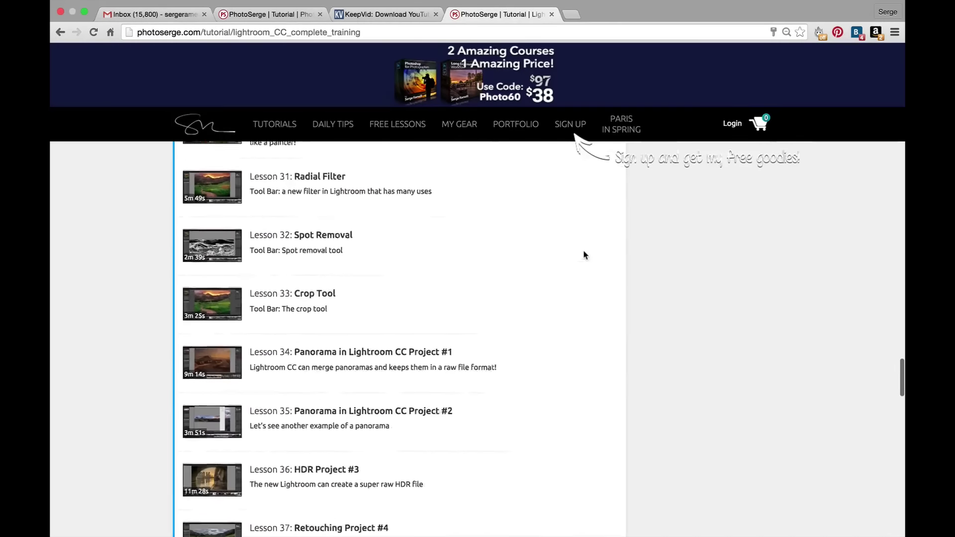
scroll(584, 254, down, 1)
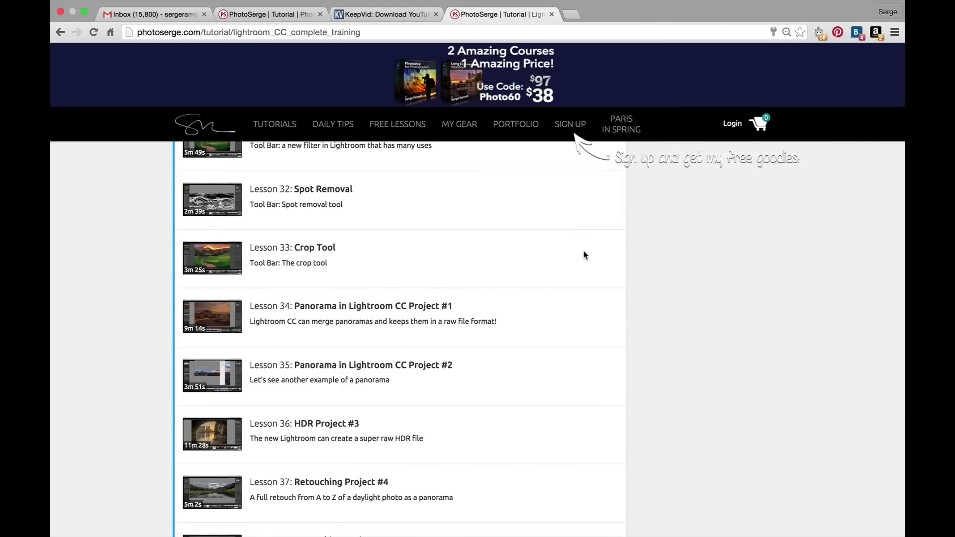
scroll(584, 254, down, 6)
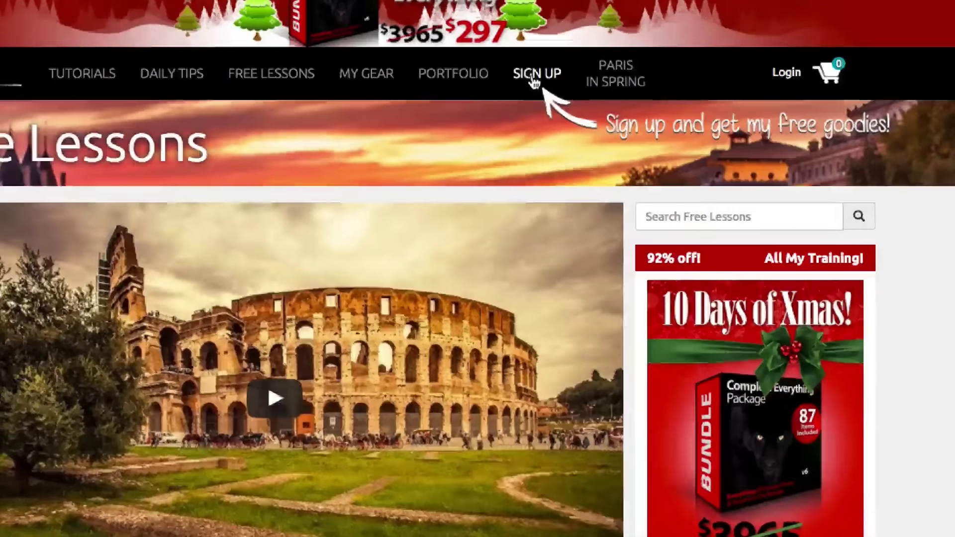
Go to Free Lessons and open the 'Using Lightroom Presets to make a Cool Urban...' lesson.
click(531, 77)
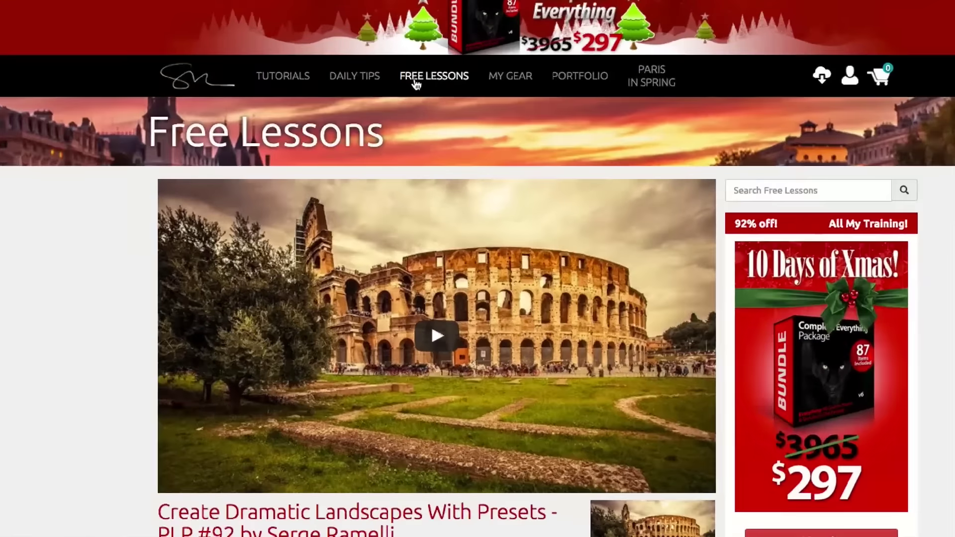
click(428, 79)
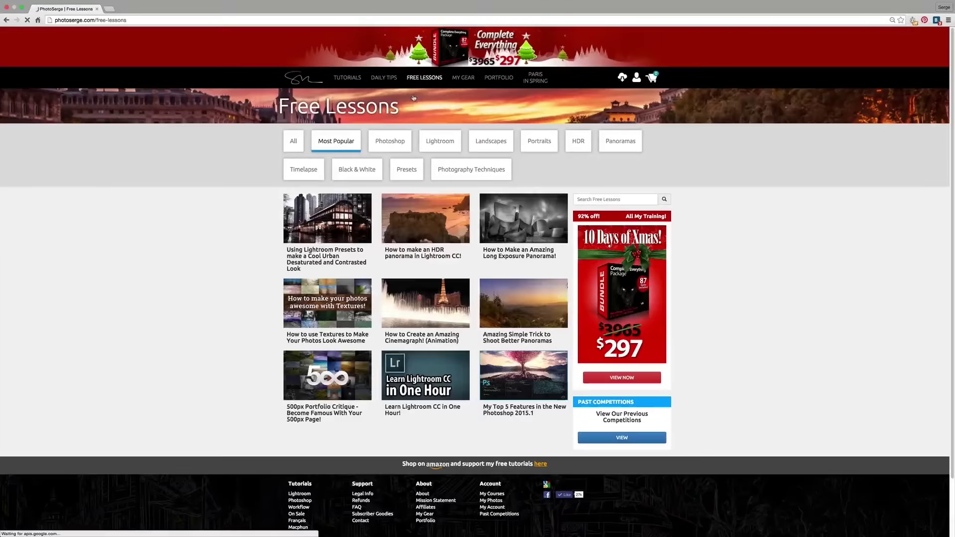
click(335, 223)
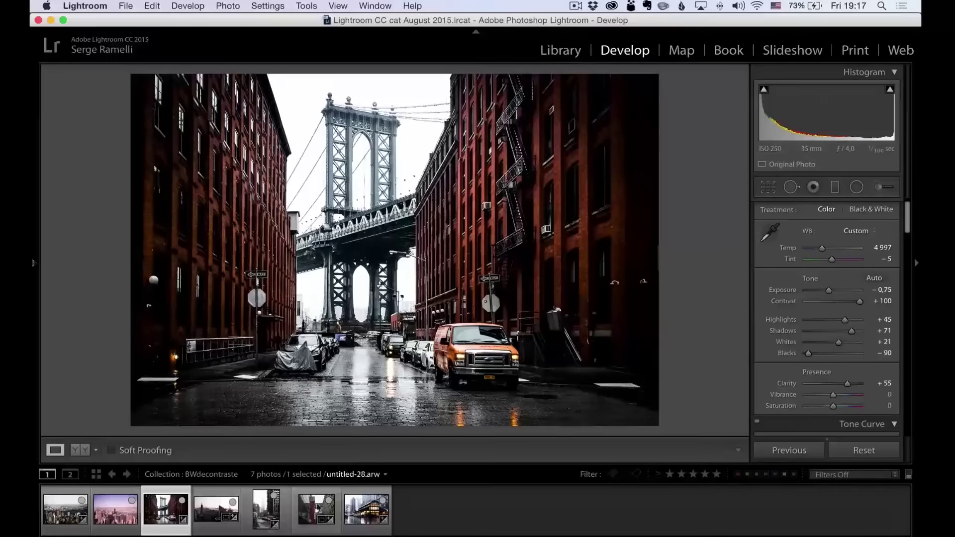
Open untitled-4-2.arw, the seventh filmstrip photo, in the Develop module.
click(367, 512)
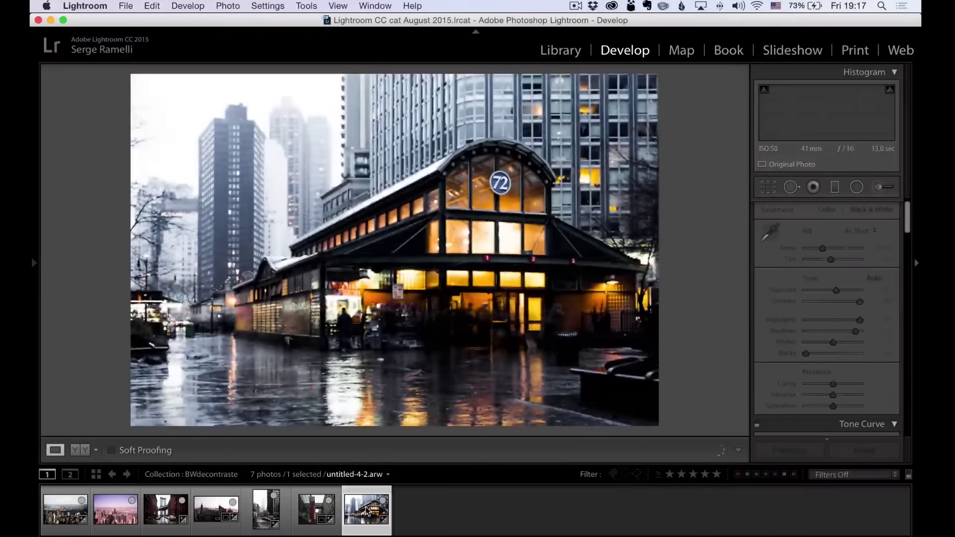